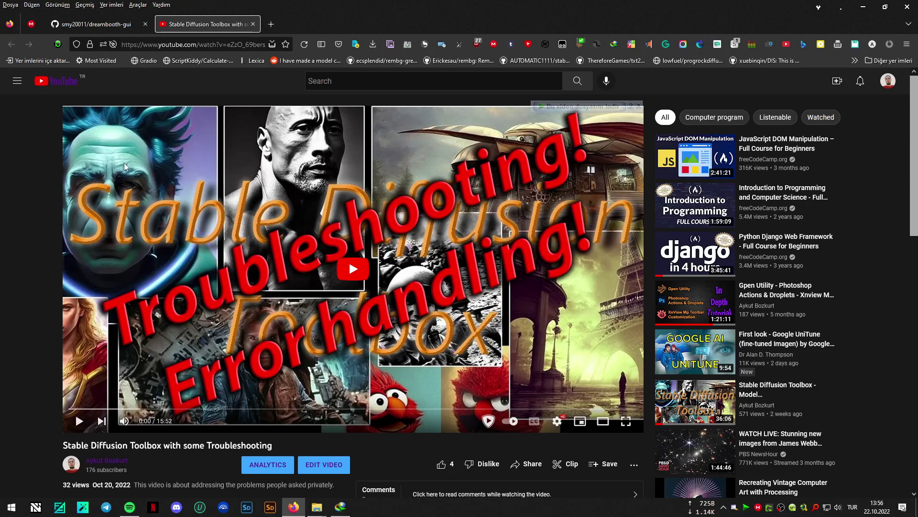
# Review the dreambooth-gui repository page and the Stable Diffusion Toolbox troubleshooting video page, finishing on the repository
pyautogui.click(116, 25)
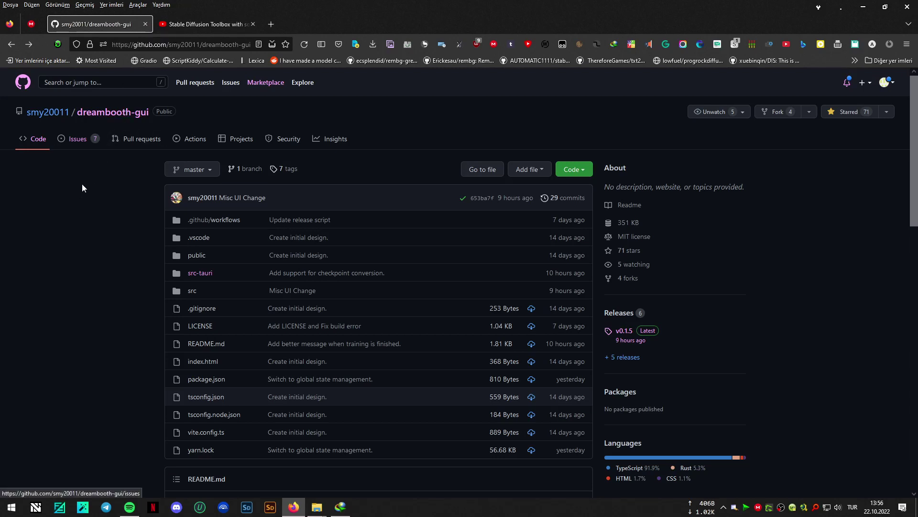
pyautogui.scroll(-2, 97, 223)
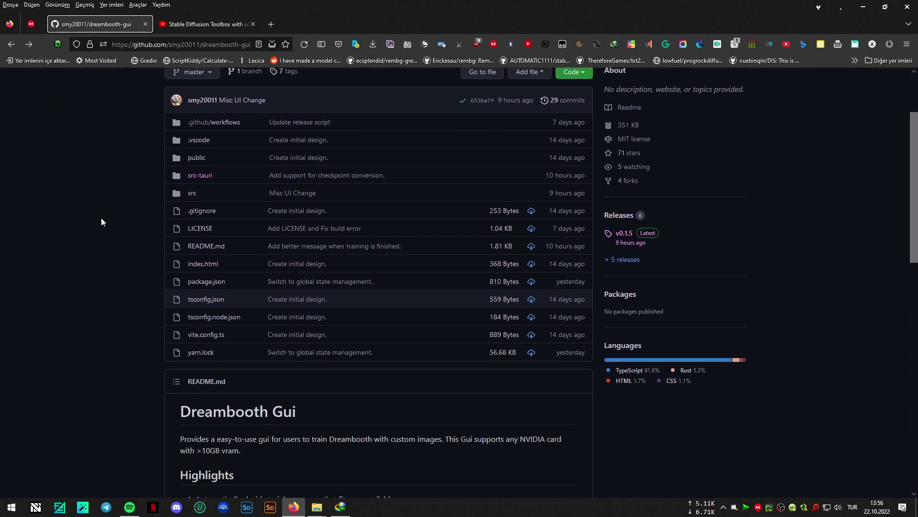
pyautogui.scroll(2, 102, 219)
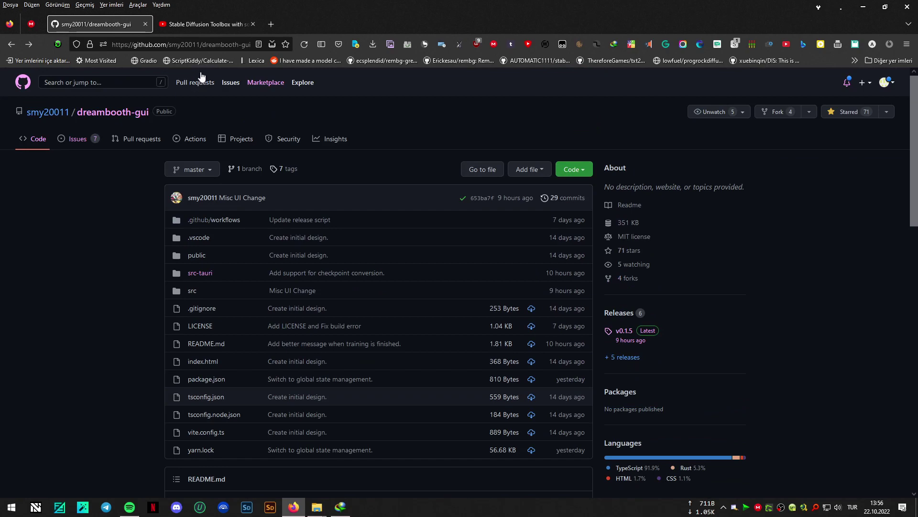
pyautogui.click(203, 27)
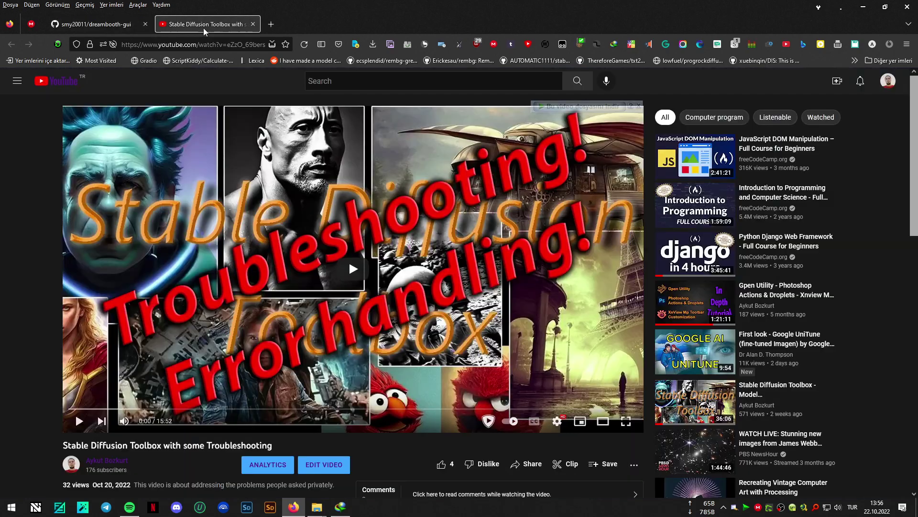
pyautogui.click(101, 26)
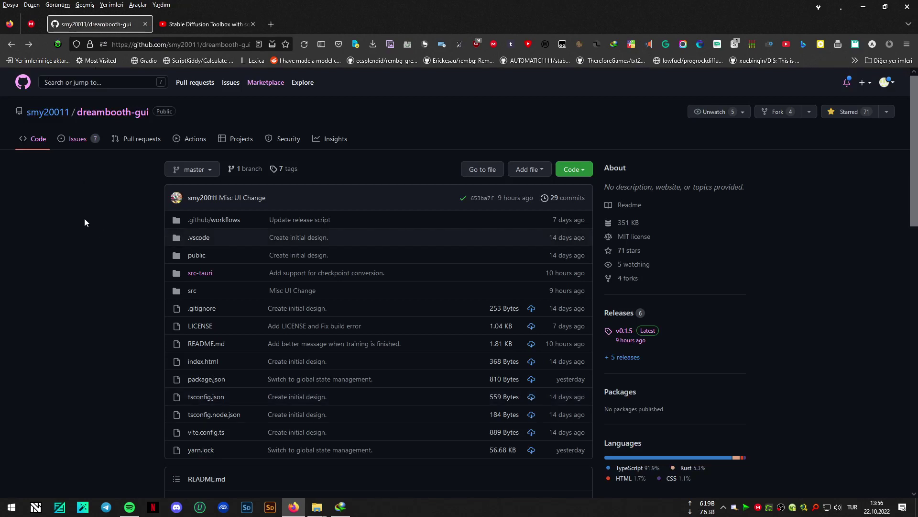
# Minimize the browser, open the Stable Diffusion ToolboxV2 desktop folder, and move its window clear of the Software to install folder
pyautogui.click(872, 5)
pyautogui.click(445, 214)
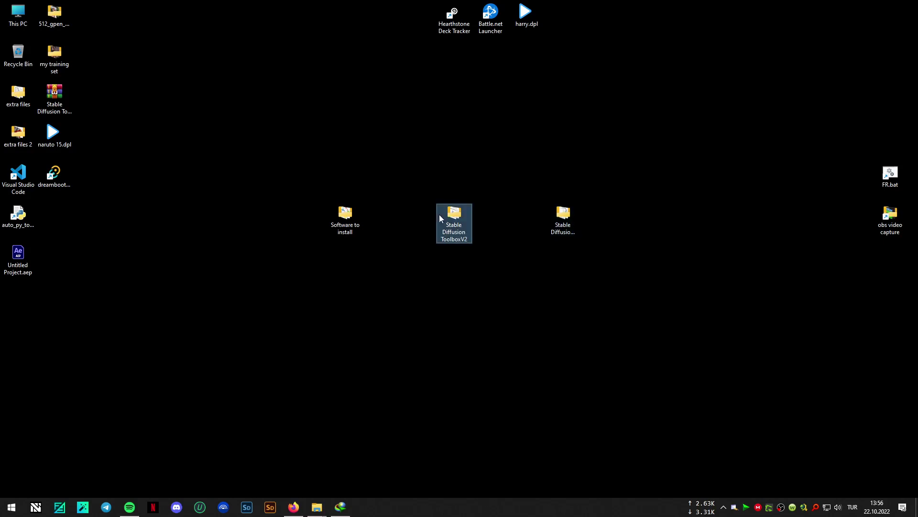
pyautogui.click(496, 204)
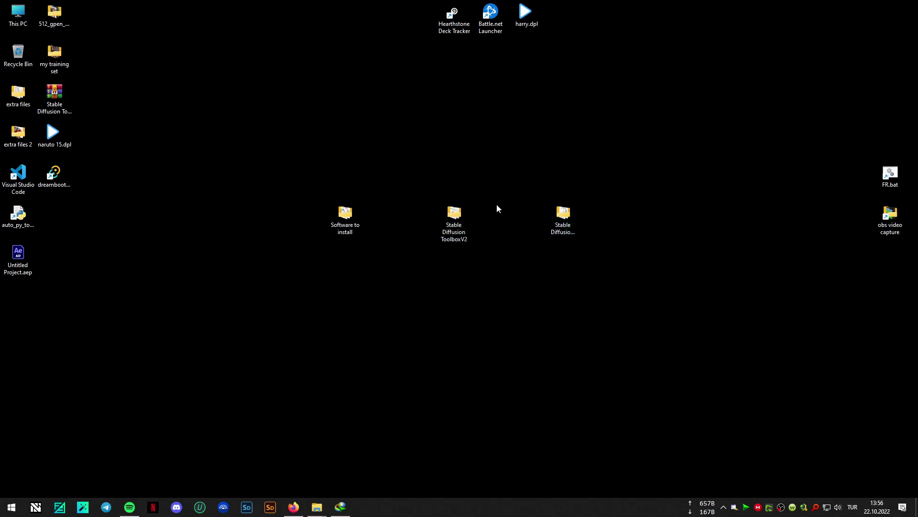
pyautogui.doubleClick(466, 237)
pyautogui.moveTo(458, 181); pyautogui.dragTo(706, 159)
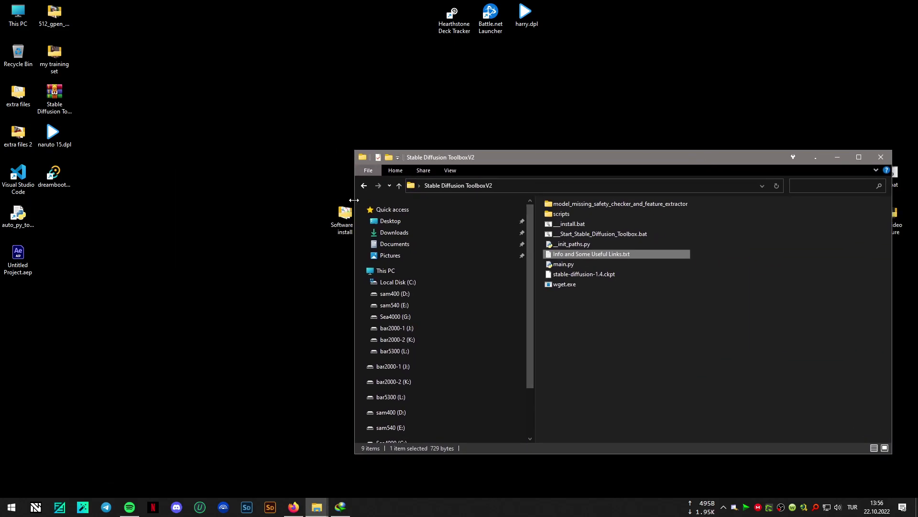
pyautogui.moveTo(404, 160); pyautogui.dragTo(479, 160)
# Look at the Git and Python installers in the Software to install folder, and close that folder
pyautogui.click(343, 224)
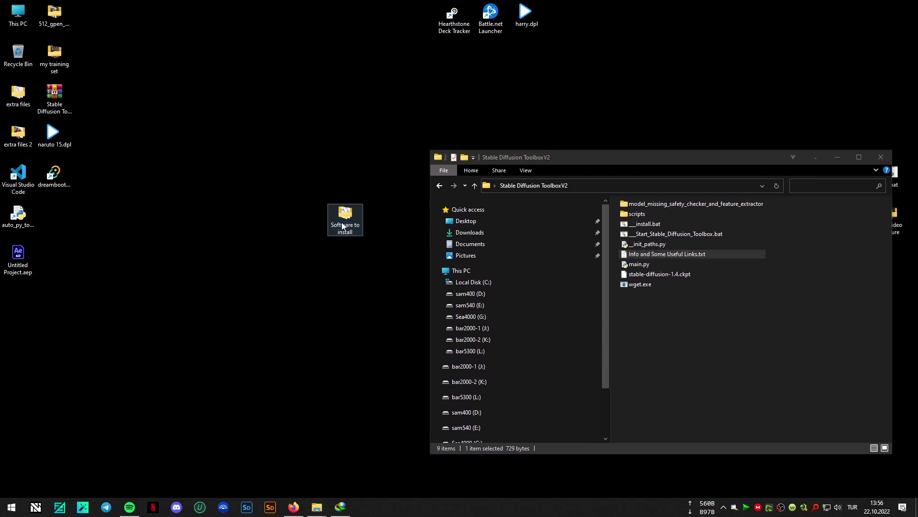
pyautogui.doubleClick(342, 226)
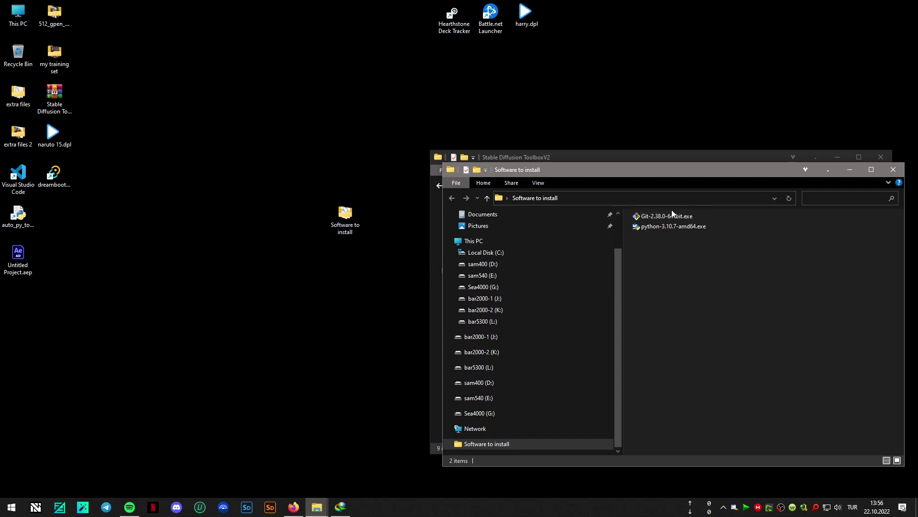
pyautogui.click(898, 170)
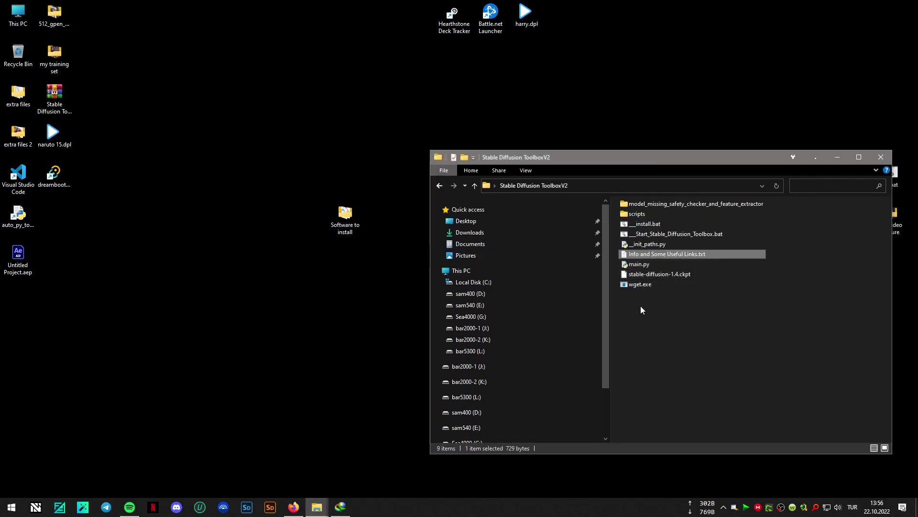
# Run __install.bat from the Stable Diffusion ToolboxV2 folder and minimize its console window while it works
pyautogui.doubleClick(644, 225)
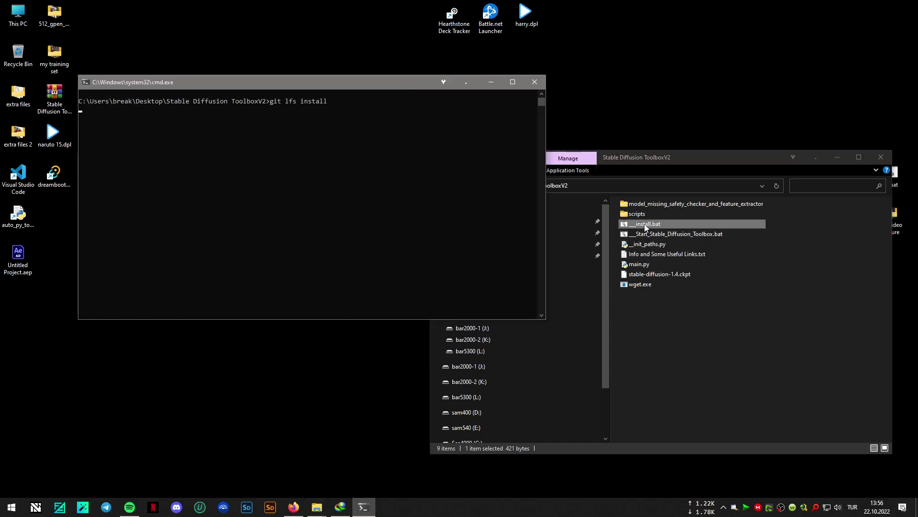
pyautogui.moveTo(365, 89); pyautogui.dragTo(425, 209)
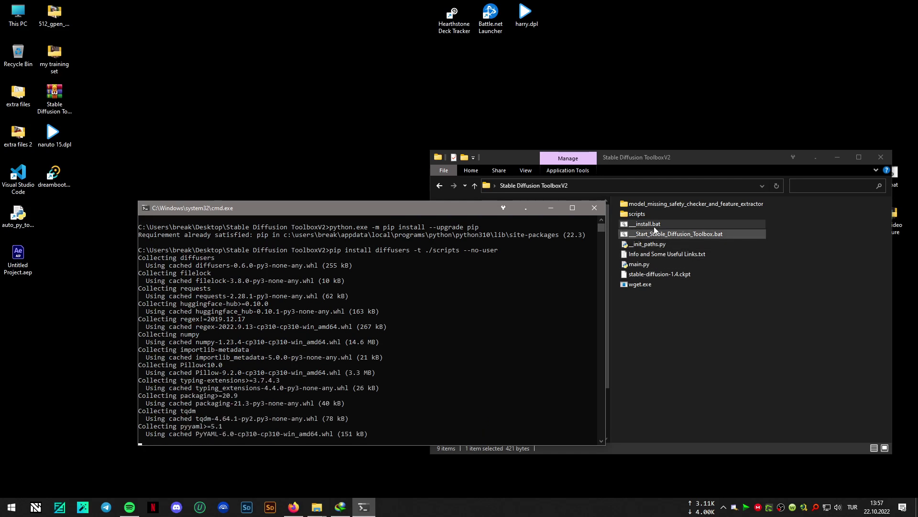
pyautogui.click(551, 208)
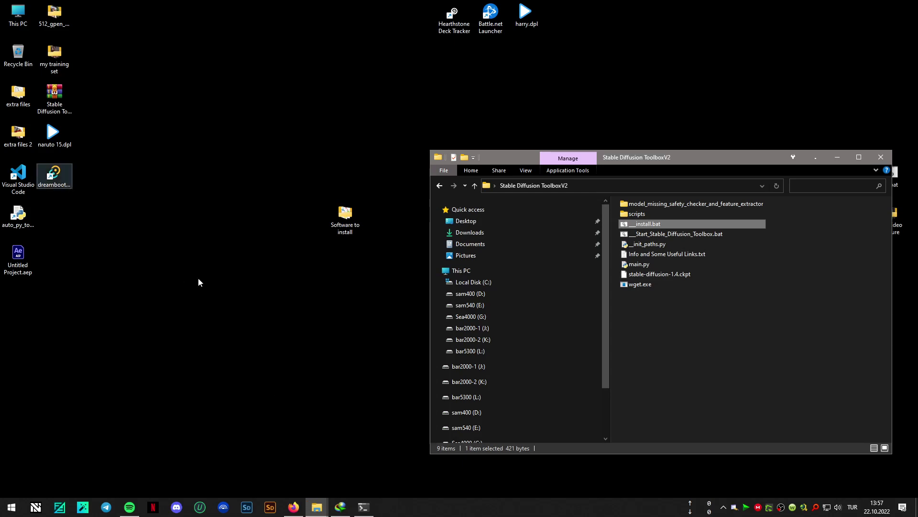
# Examine the v0.1.5 release of dreambooth-gui in Firefox, return to the repository page, and minimize the browser
pyautogui.moveTo(294, 506)
pyautogui.click(293, 485)
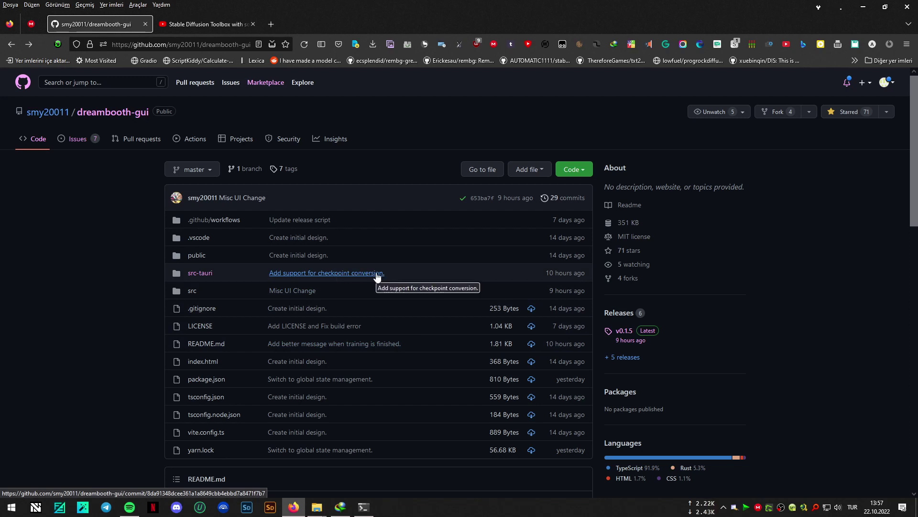
pyautogui.click(623, 331)
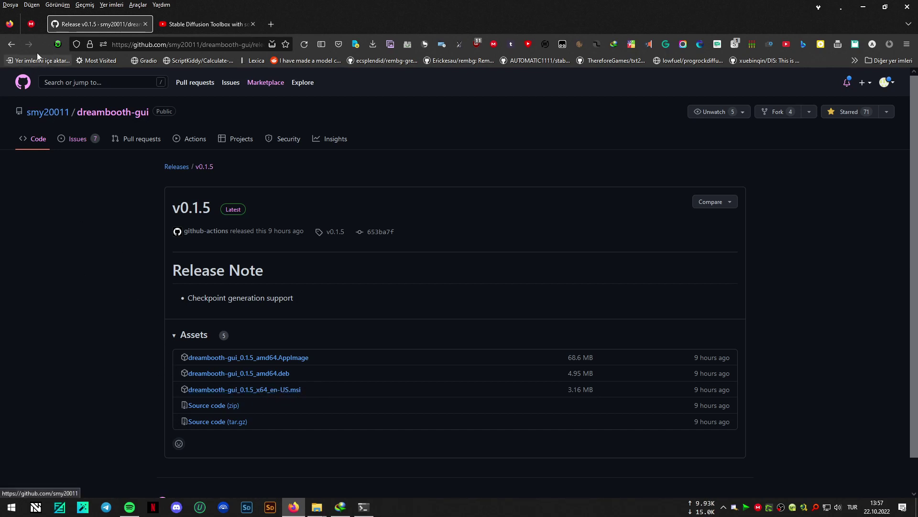
pyautogui.click(12, 44)
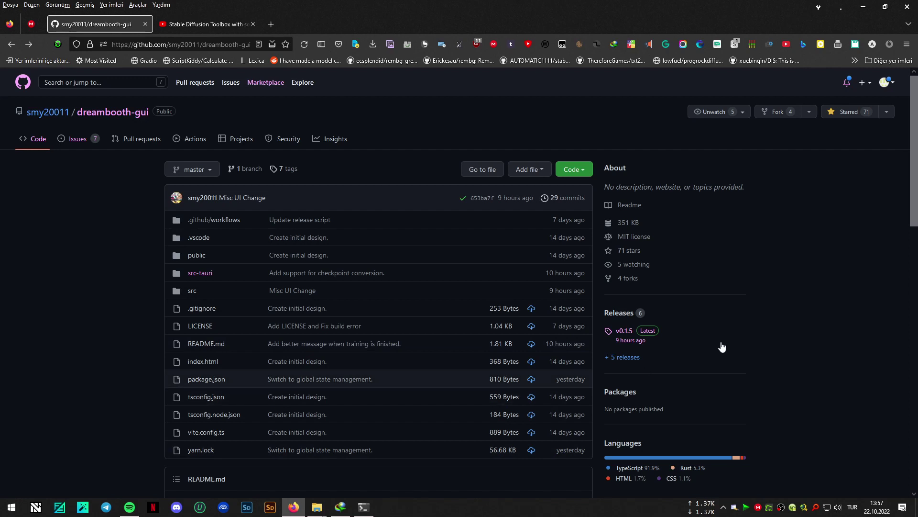
pyautogui.moveTo(363, 512)
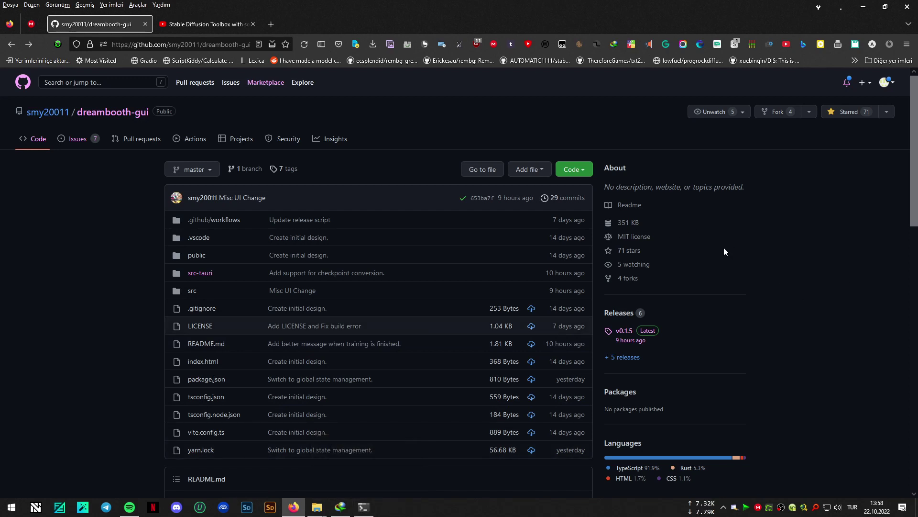
pyautogui.scroll(-3, 730, 227)
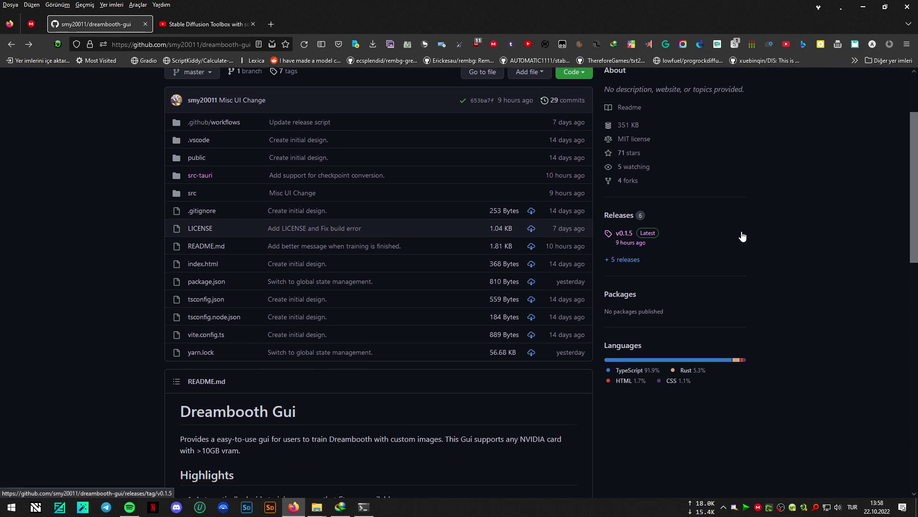
pyautogui.click(868, 8)
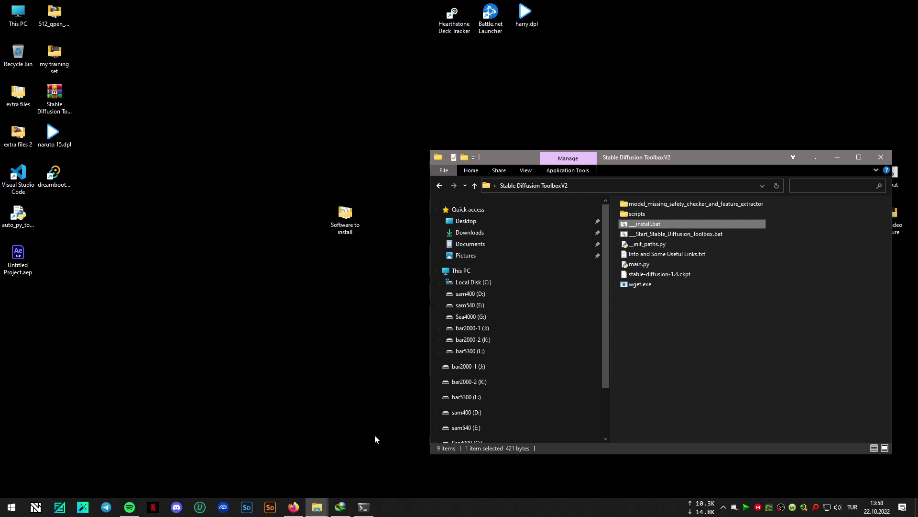
# Restore the running installer's console, reposition it over the desktop, and follow the package installation until it ends
pyautogui.click(370, 507)
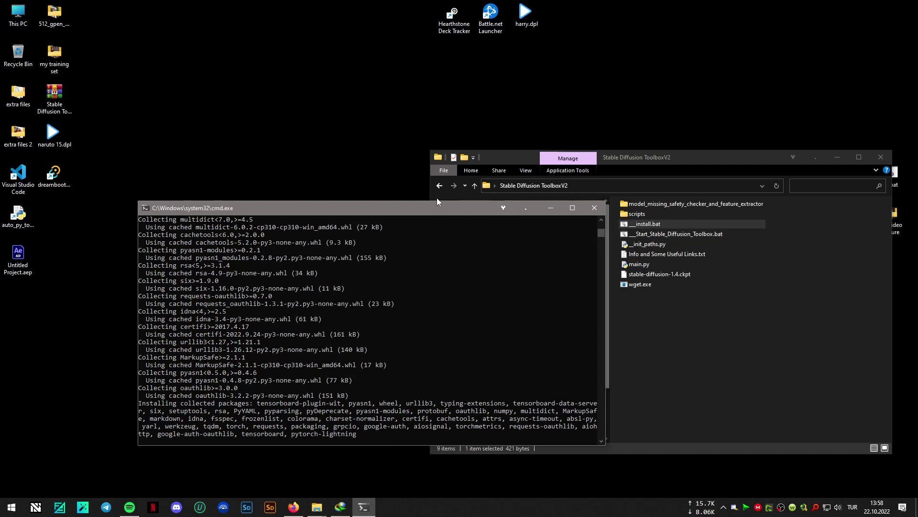
pyautogui.moveTo(434, 207); pyautogui.dragTo(370, 211)
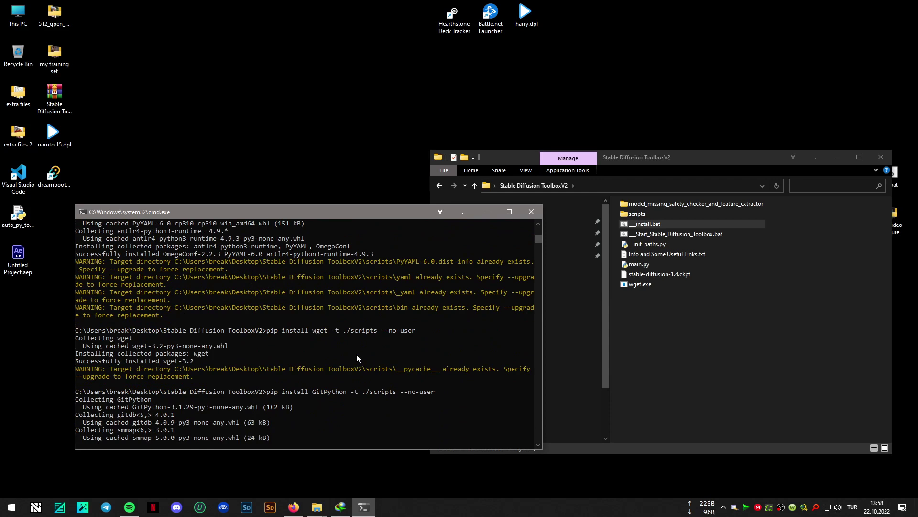
pyautogui.moveTo(217, 217); pyautogui.dragTo(259, 216)
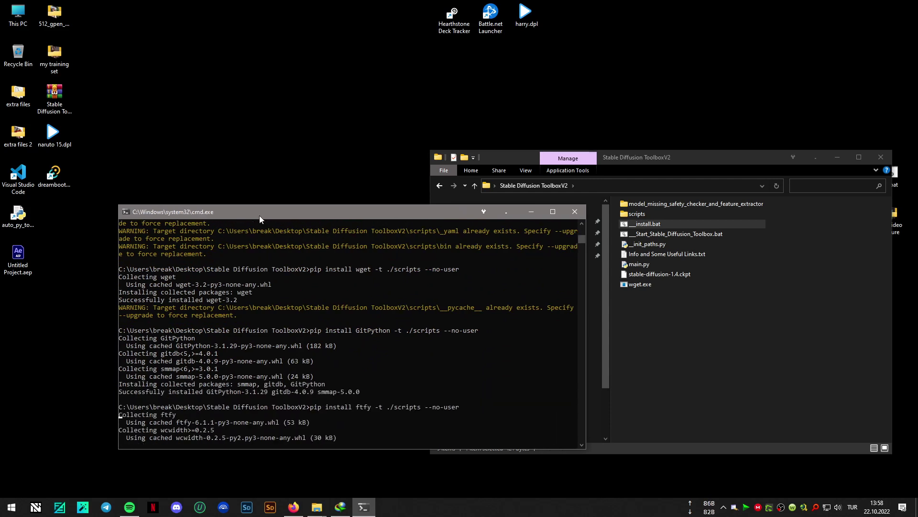
pyautogui.click(181, 140)
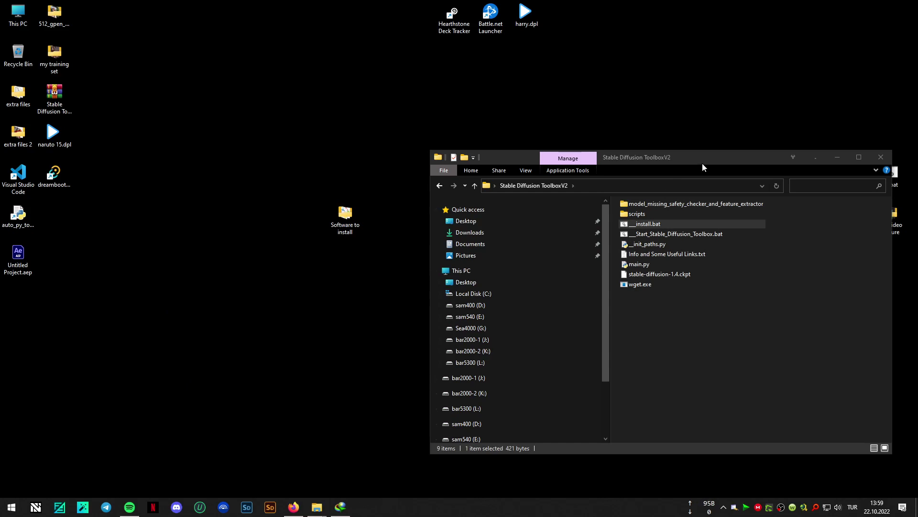
# Check the details of the model_missing_safety_checker_and_feature_extractor folder and shift the ToolboxV2 window away from the desktop icons
pyautogui.moveTo(704, 162); pyautogui.dragTo(424, 160)
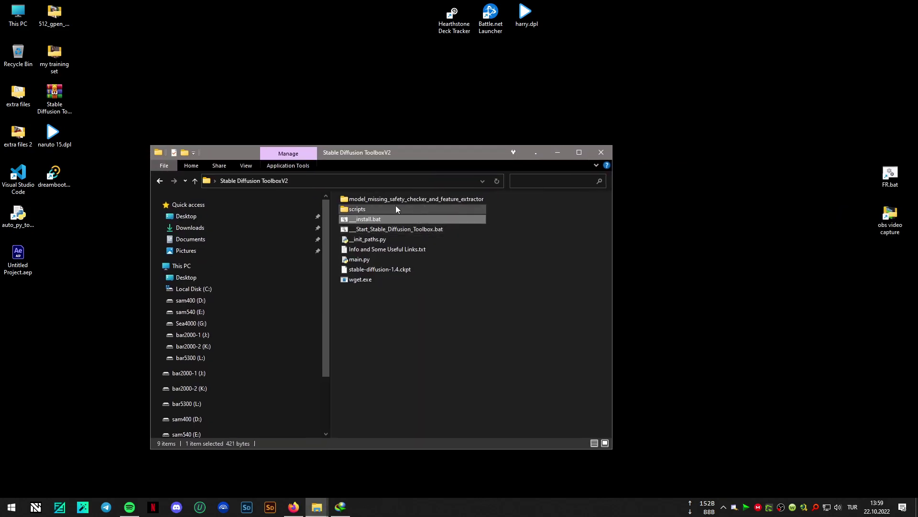
pyautogui.moveTo(400, 203)
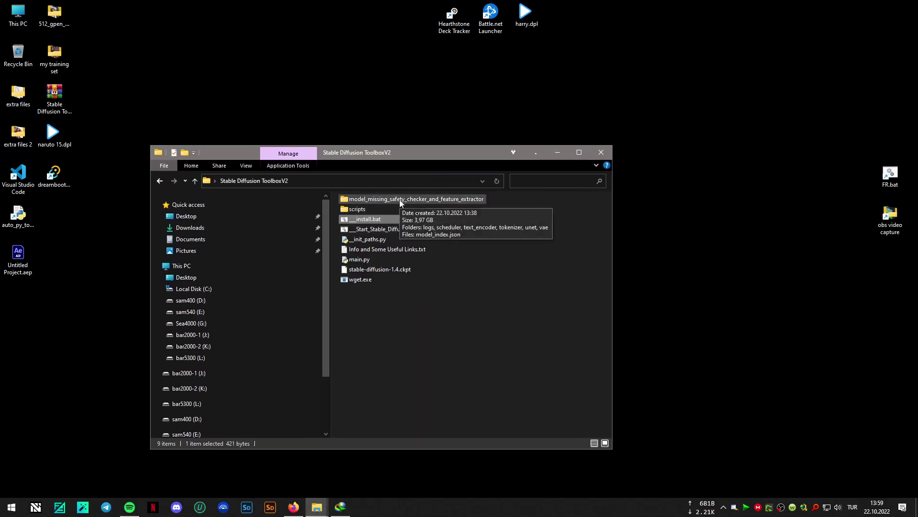
pyautogui.click(54, 177)
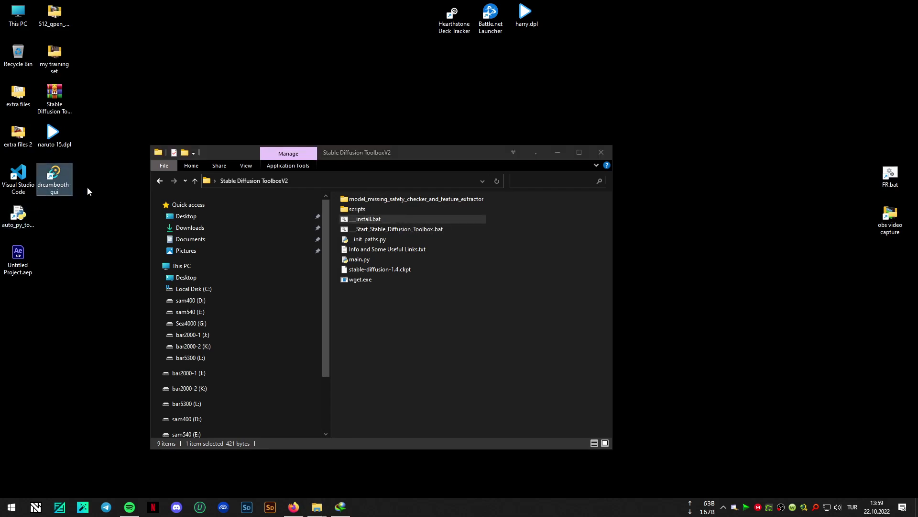
pyautogui.moveTo(436, 155); pyautogui.dragTo(543, 142)
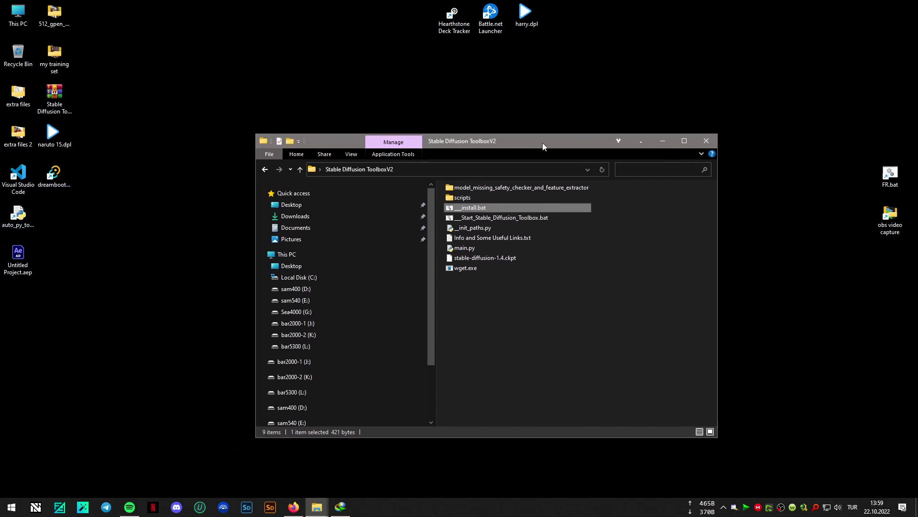
# Launch dreambooth-gui from its desktop shortcut and arrange its window next to the Stable Diffusion ToolboxV2 folder
pyautogui.click(60, 180)
pyautogui.doubleClick(59, 181)
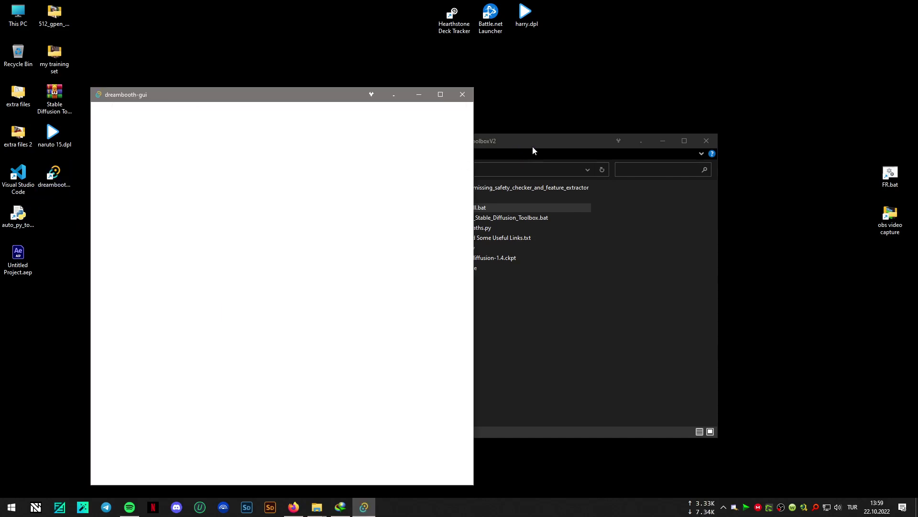
pyautogui.click(543, 142)
pyautogui.moveTo(542, 141); pyautogui.dragTo(691, 128)
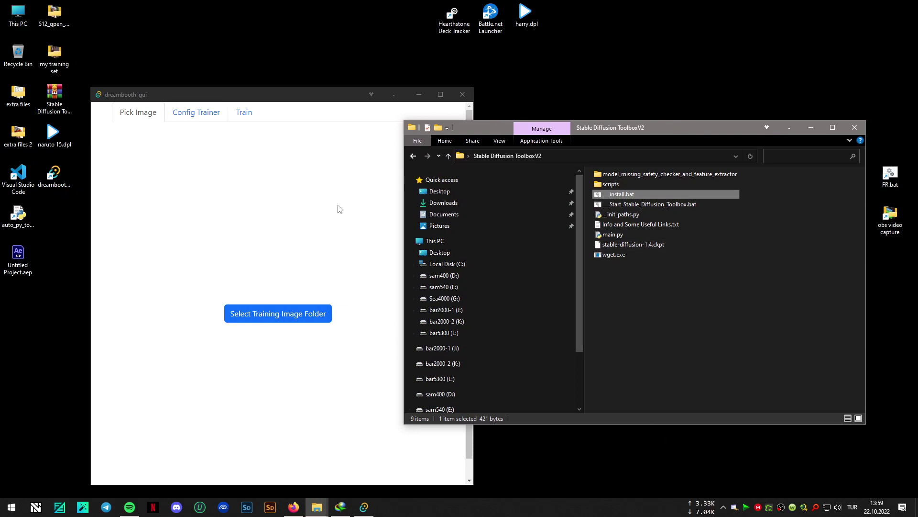
pyautogui.click(265, 95)
pyautogui.moveTo(265, 94); pyautogui.dragTo(254, 88)
# Review the Windows installation instructions in the dreambooth-gui README in Firefox, and return to the dreambooth-gui window
pyautogui.click(295, 514)
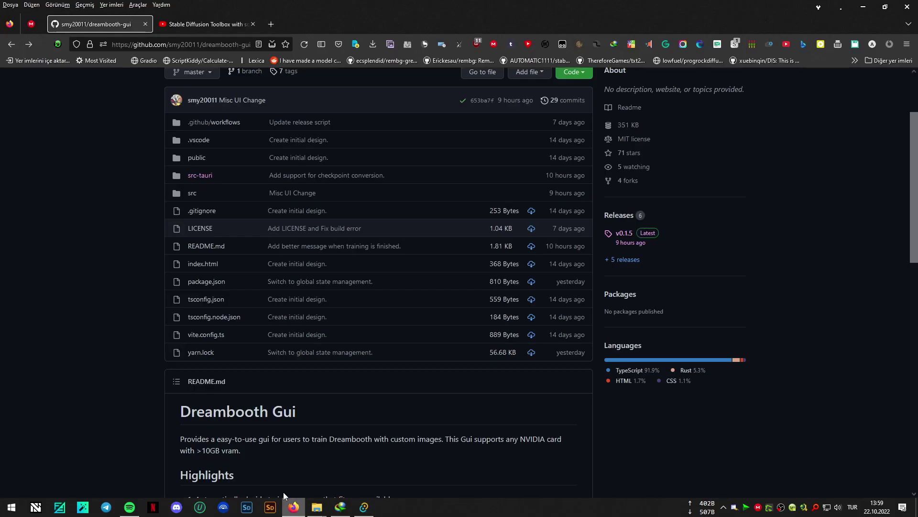
pyautogui.scroll(-5, 130, 268)
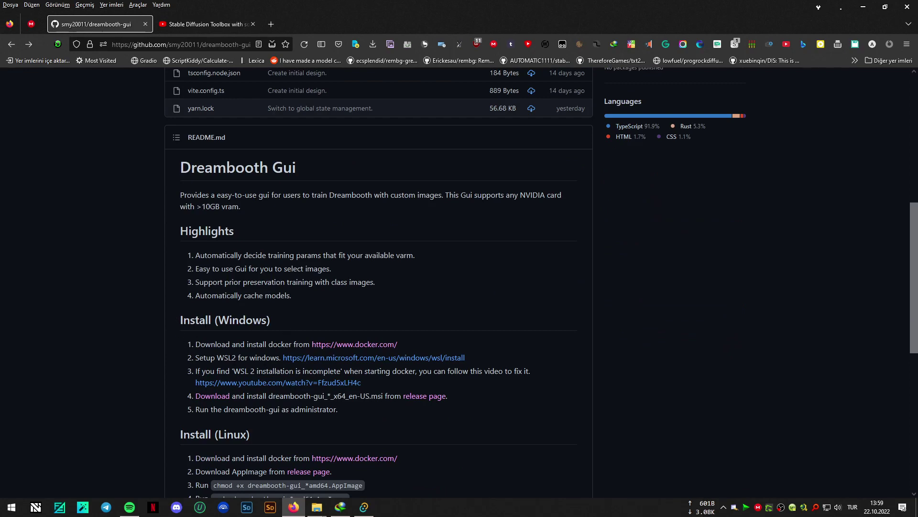
pyautogui.scroll(3, 208, 287)
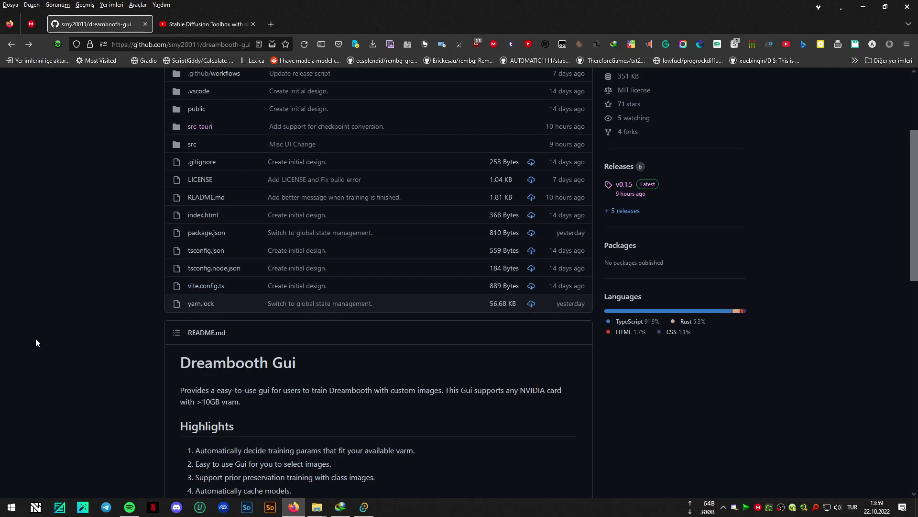
pyautogui.scroll(-3, 37, 338)
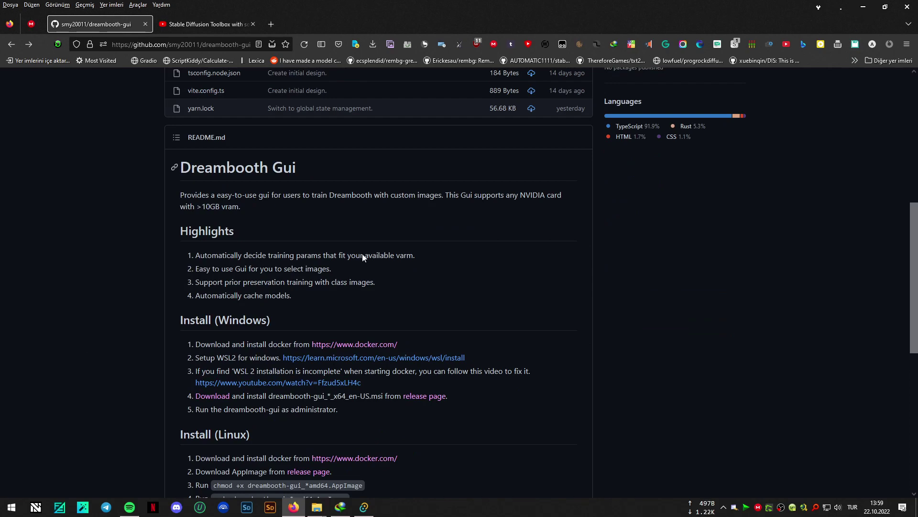
pyautogui.click(863, 7)
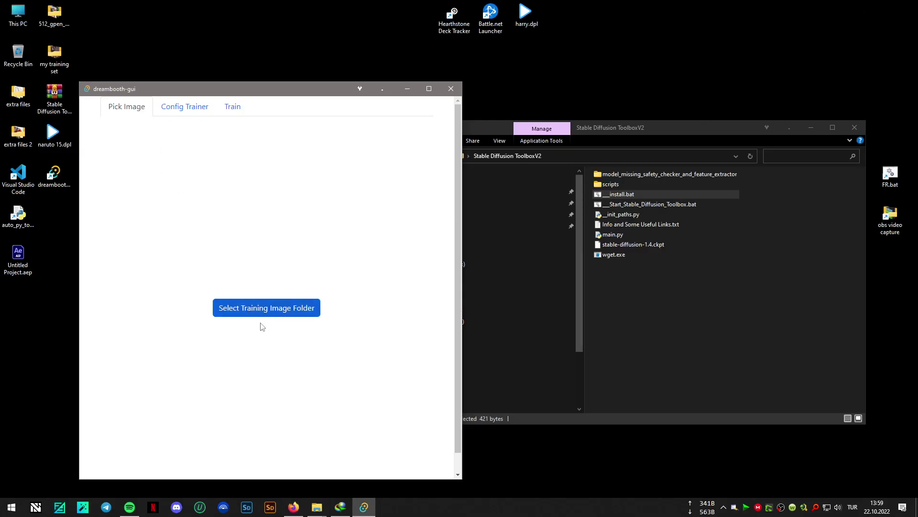
# Review the trainer configuration fields, including the instance prompt, and the training and output options in dreambooth-gui
pyautogui.click(199, 107)
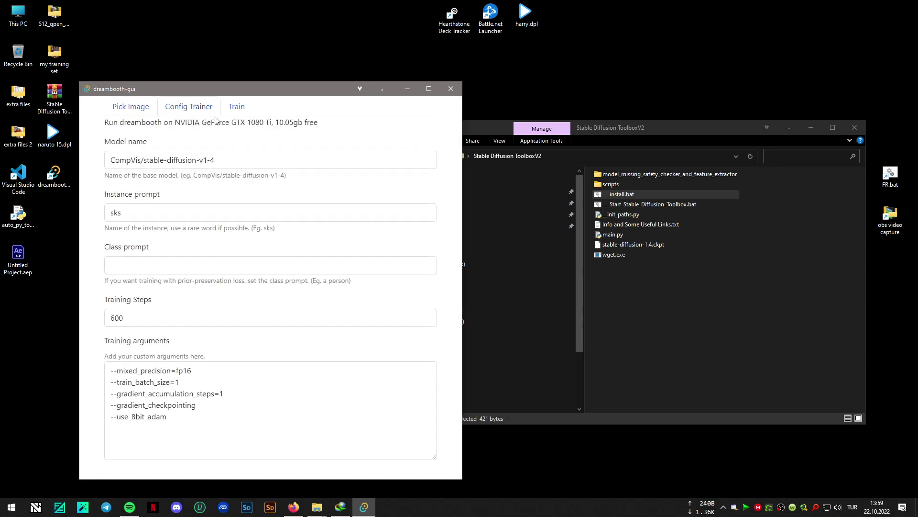
pyautogui.click(132, 215)
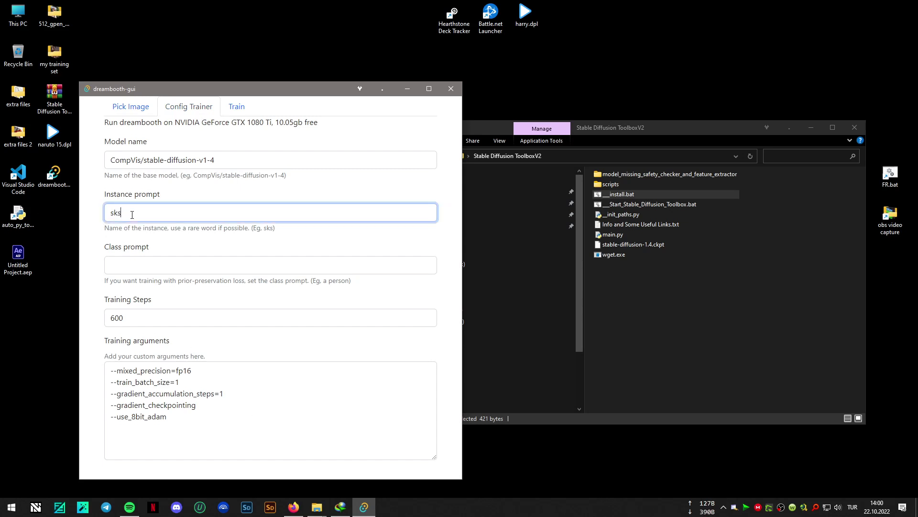
pyautogui.click(75, 215)
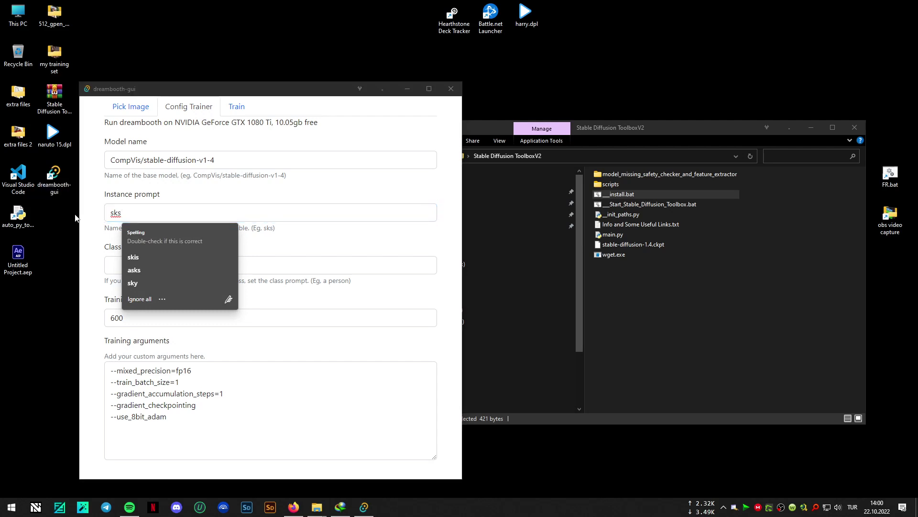
pyautogui.click(92, 240)
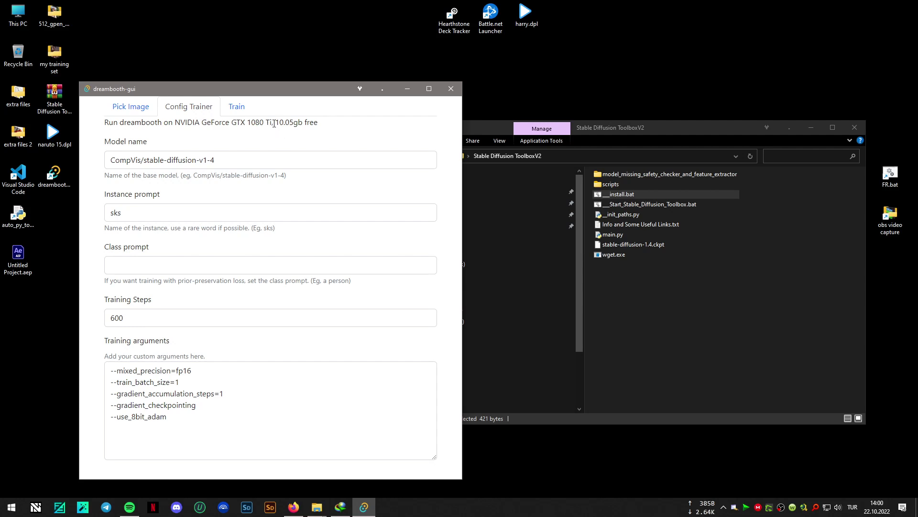
pyautogui.moveTo(317, 91); pyautogui.dragTo(327, 90)
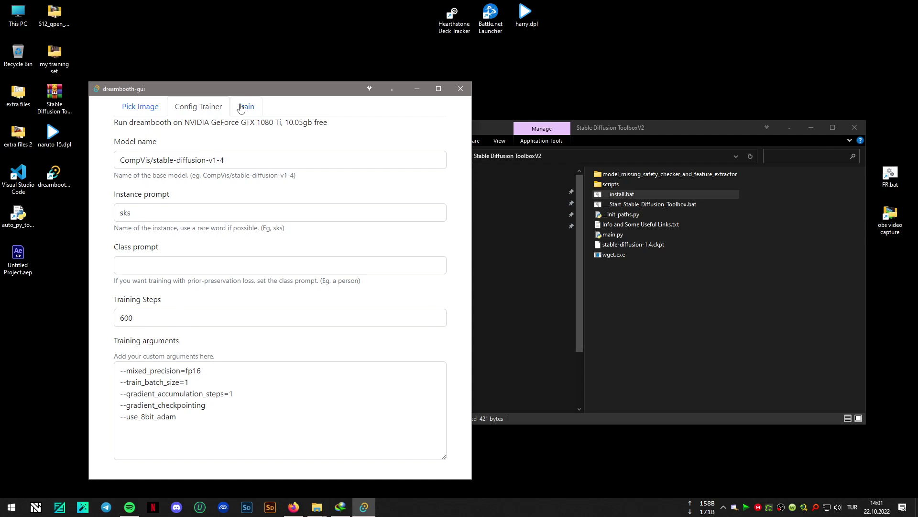
pyautogui.click(242, 108)
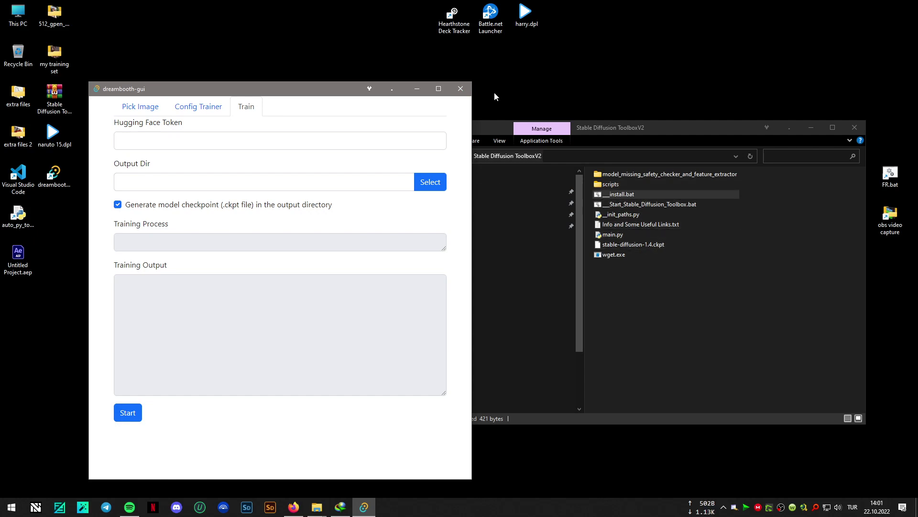
# Launch the toolbox by running main.py from the Stable Diffusion ToolboxV2 folder and move its console clear of the file list
pyautogui.click(616, 237)
pyautogui.doubleClick(616, 236)
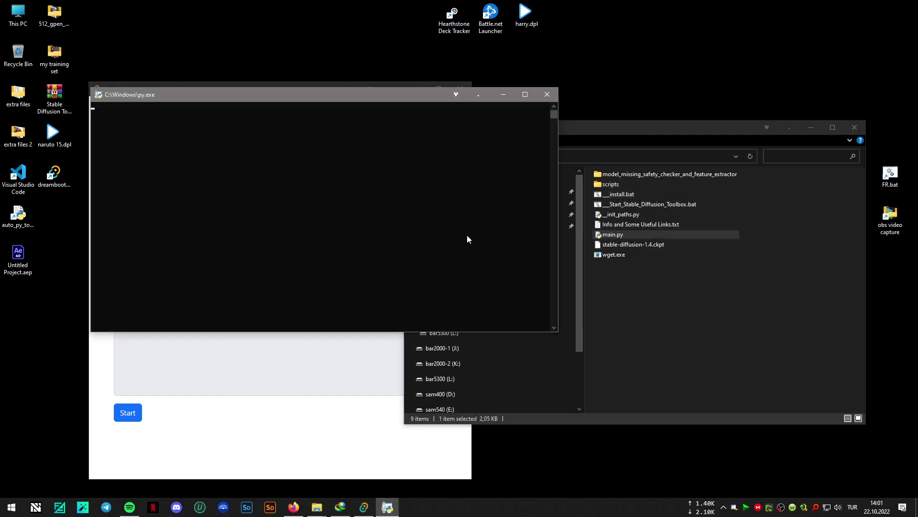
pyautogui.moveTo(398, 96); pyautogui.dragTo(462, 184)
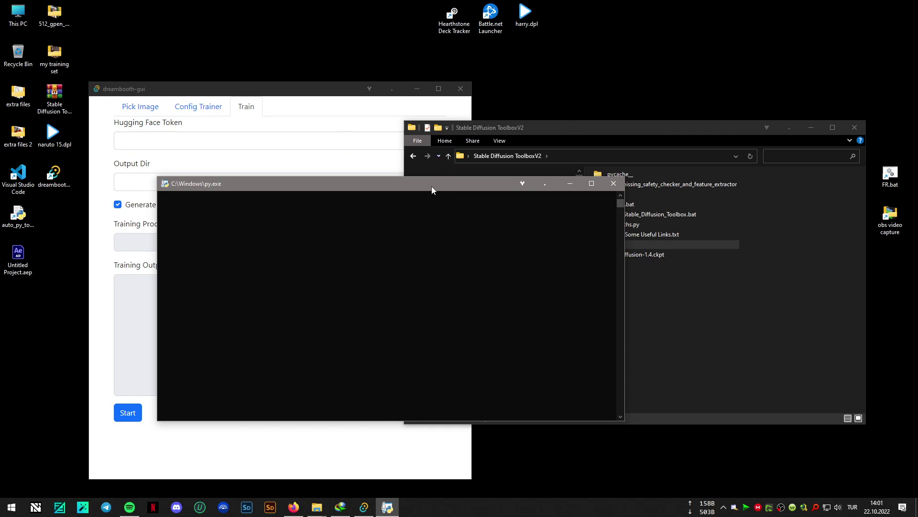
pyautogui.moveTo(432, 186); pyautogui.dragTo(406, 197)
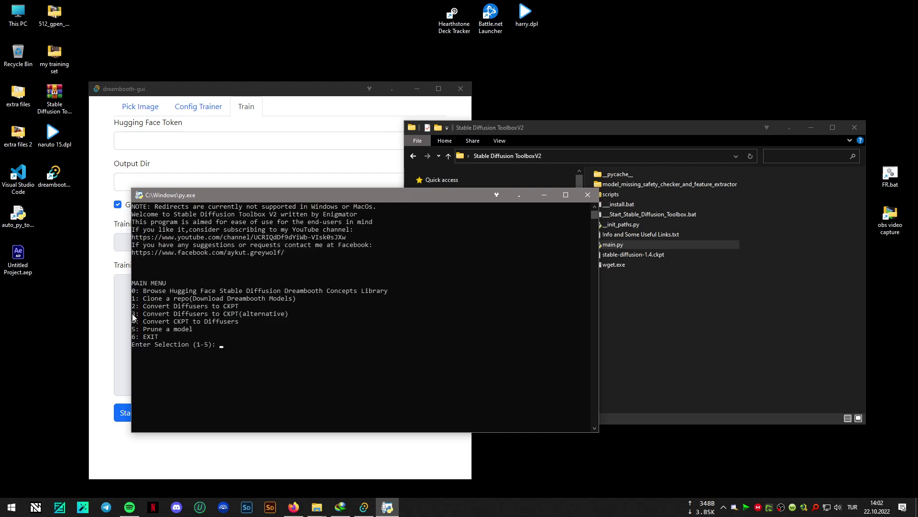
pyautogui.moveTo(336, 195); pyautogui.dragTo(445, 201)
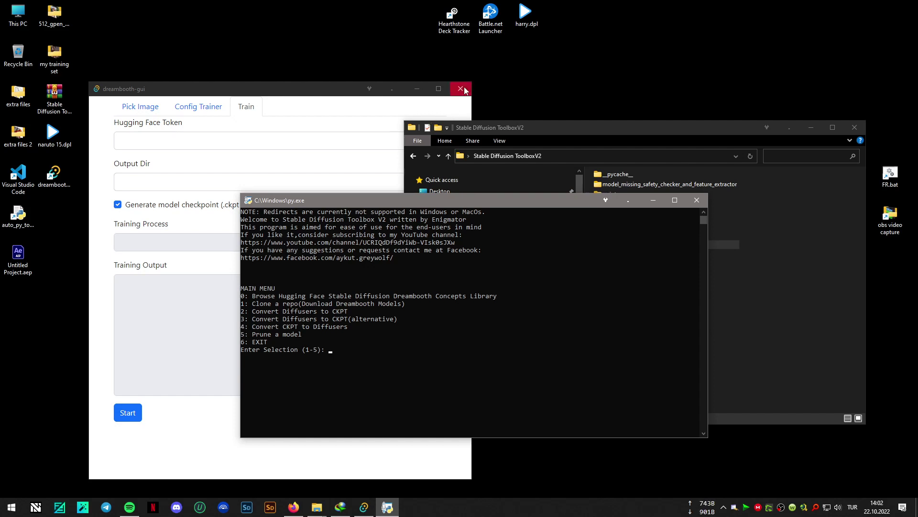
# Close dreambooth-gui and place the toolbox console beside the Stable Diffusion ToolboxV2 file list
pyautogui.click(454, 113)
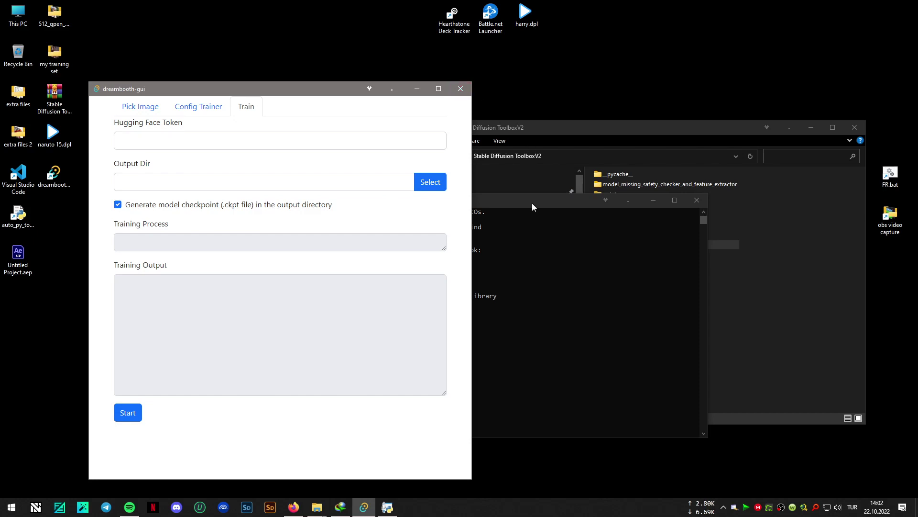
pyautogui.moveTo(532, 203); pyautogui.dragTo(493, 193)
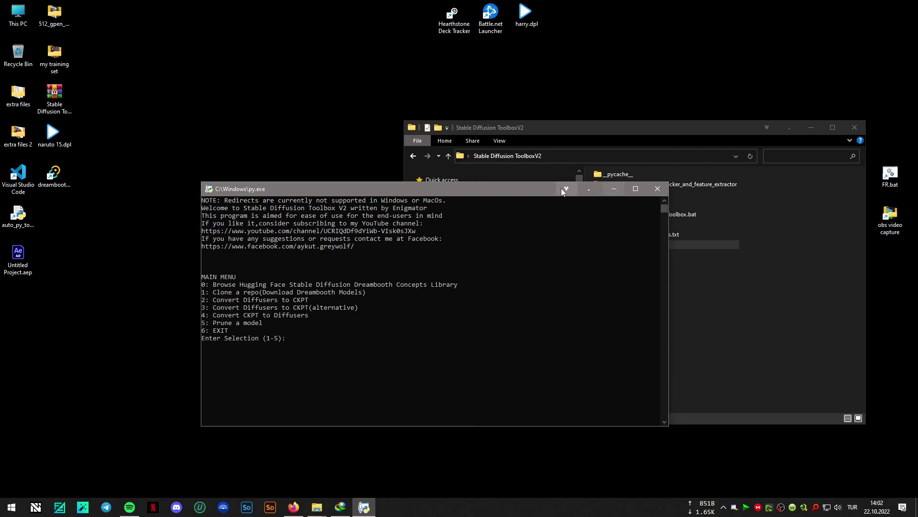
pyautogui.moveTo(533, 188); pyautogui.dragTo(424, 191)
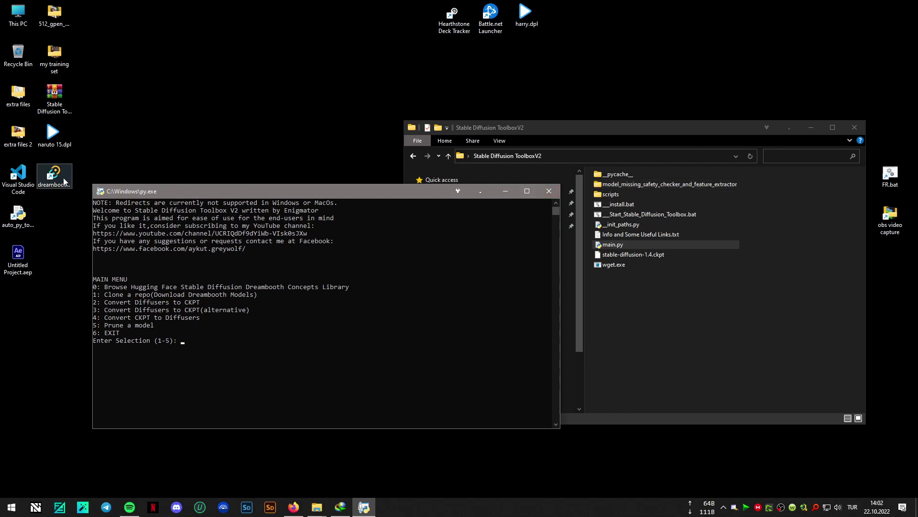
# Examine the contents of the model_missing_safety_checker_and_feature_extractor folder and return to the Stable Diffusion ToolboxV2 folder
pyautogui.click(665, 188)
pyautogui.doubleClick(665, 187)
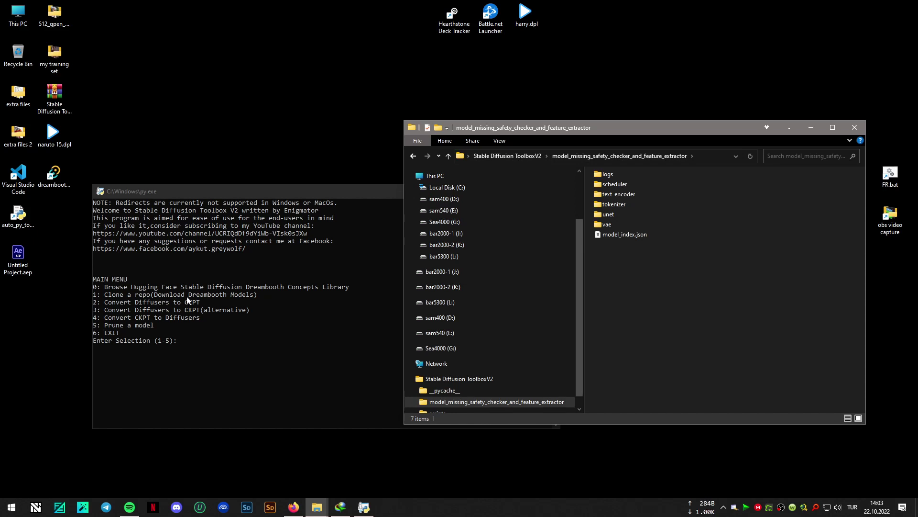
pyautogui.click(501, 158)
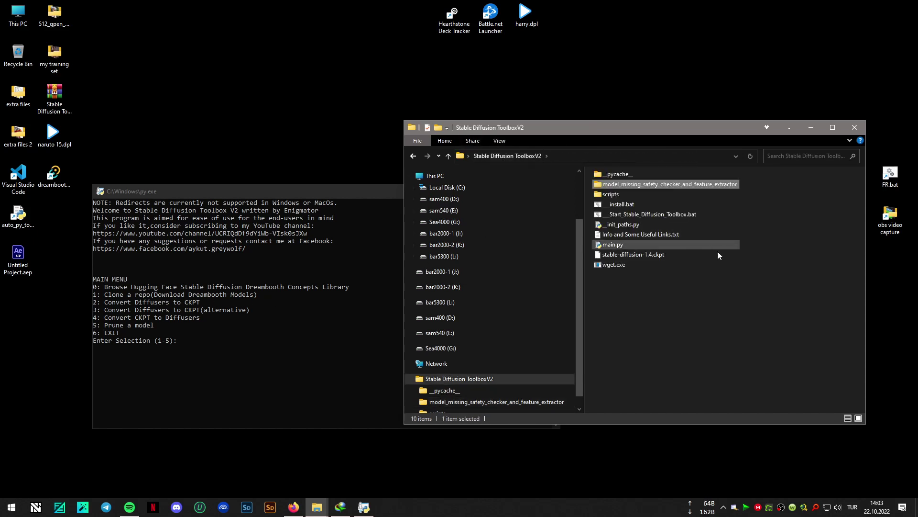
# Choose option 2, Convert Diffusers to CKPT, in the toolbox console
pyautogui.click(283, 191)
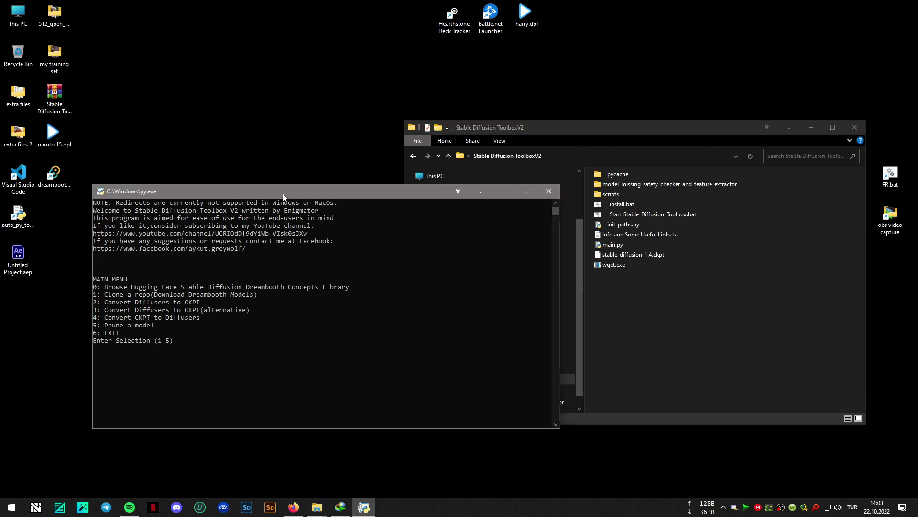
pyautogui.click(181, 338)
pyautogui.write('2')
pyautogui.press('Return')
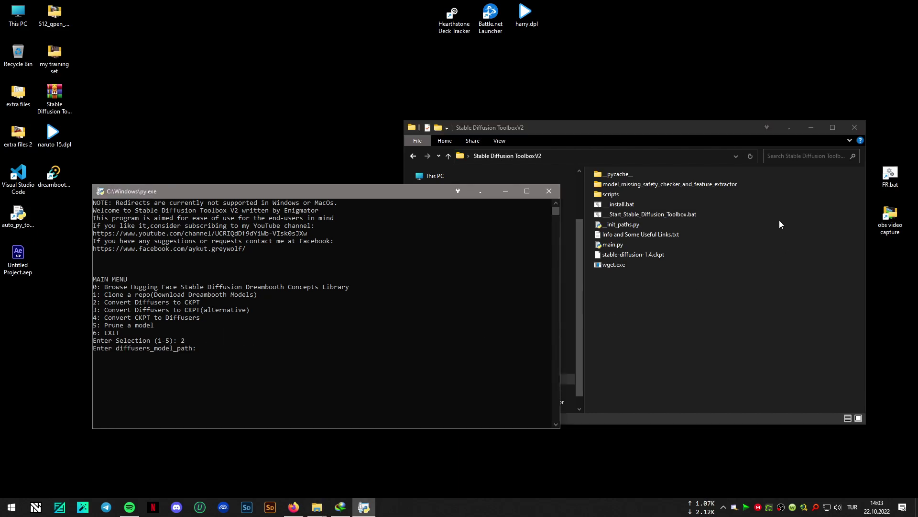
# Copy the name of the model_missing_safety_checker_and_feature_extractor folder
pyautogui.click(632, 185)
pyautogui.click(632, 186)
pyautogui.rightClick(646, 185)
pyautogui.click(694, 218)
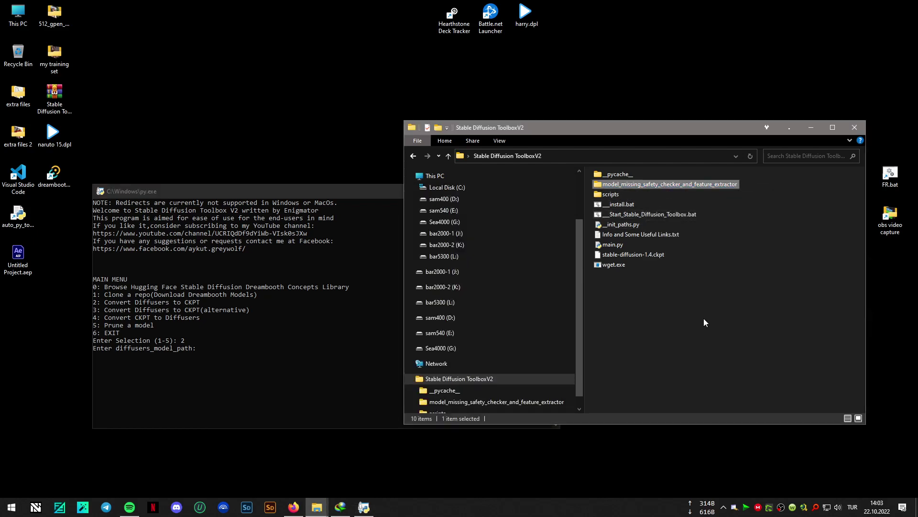
pyautogui.click(704, 318)
# Try to convert the model_missing_safety_checker_and_feature_extractor folder to CKPT with the default base checkpoint and output name
pyautogui.click(217, 347)
pyautogui.rightClick(217, 347)
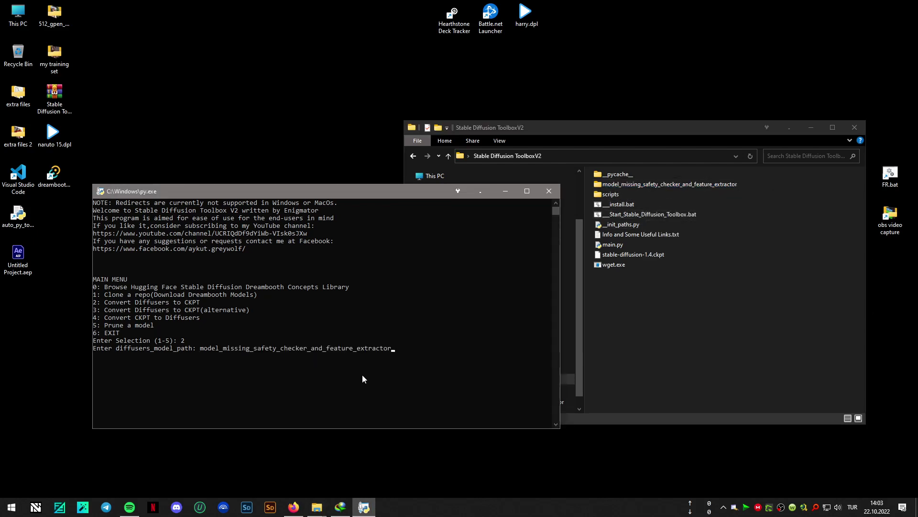
pyautogui.press('Return')
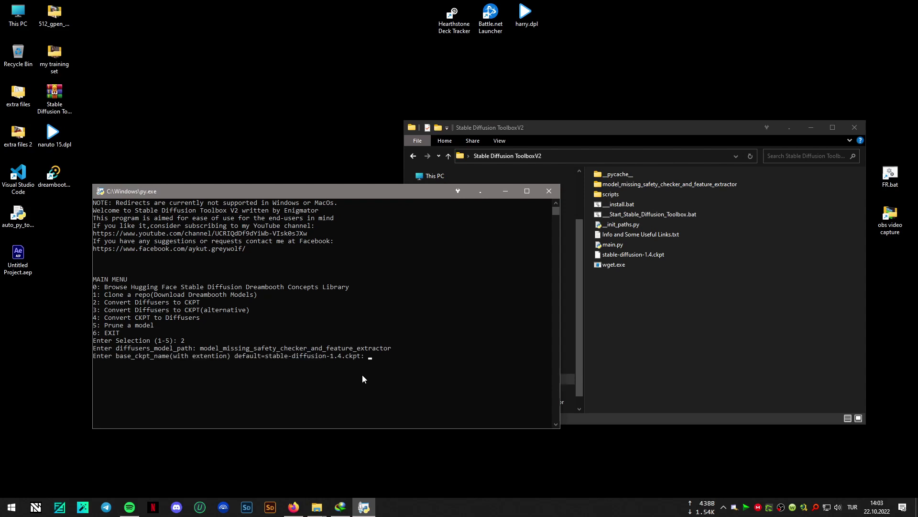
pyautogui.press('Return')
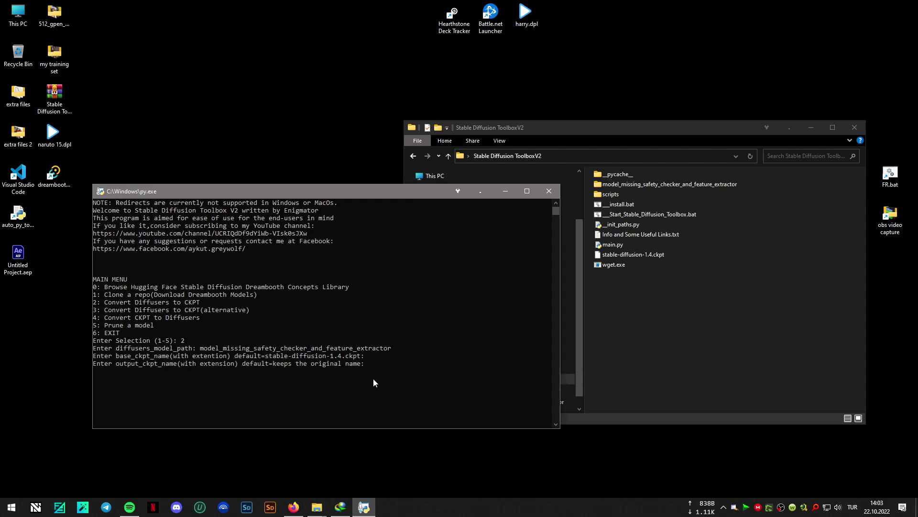
pyautogui.press('Return')
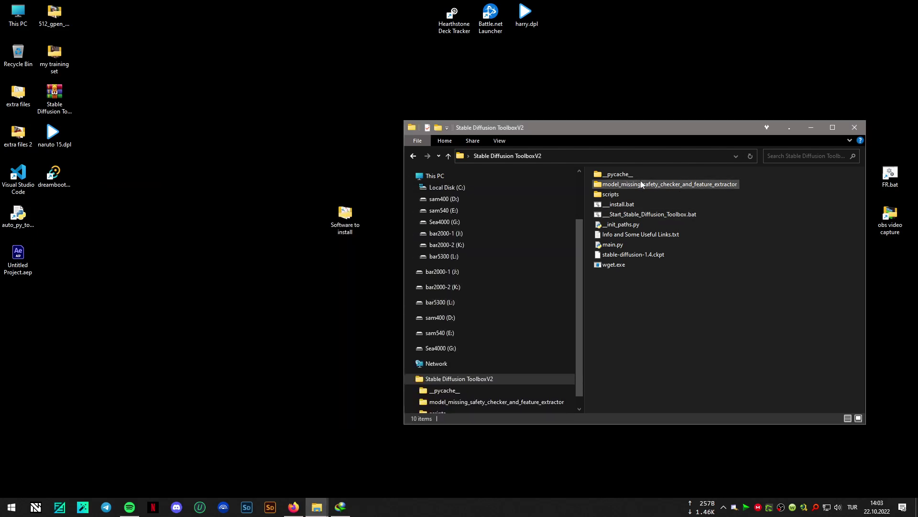
# Restart main.py and convert model_missing_safety_checker_and_feature_extractor to CKPT with the alternative method, option 3, keeping the default output name
pyautogui.doubleClick(613, 245)
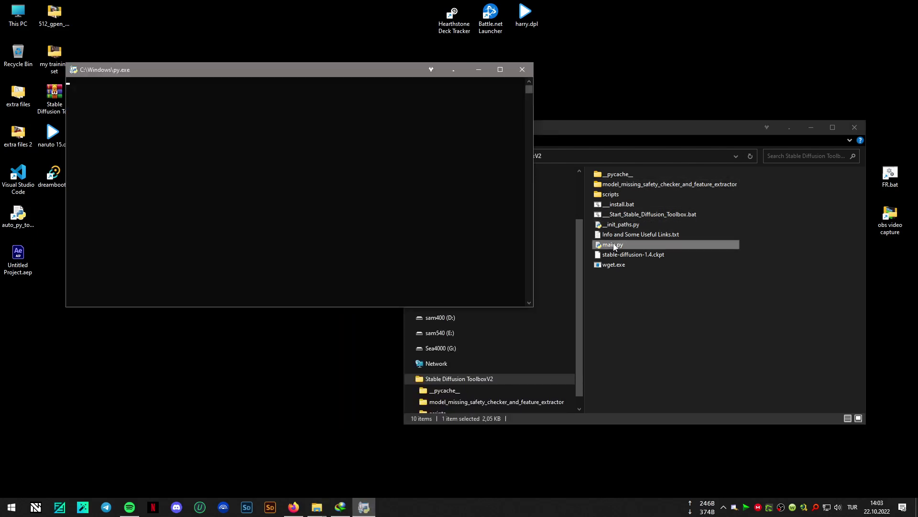
pyautogui.moveTo(275, 72); pyautogui.dragTo(314, 217)
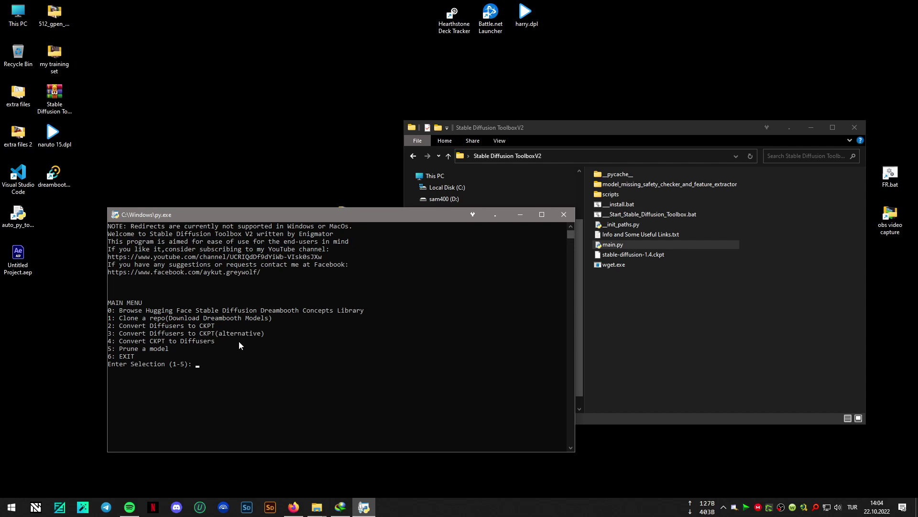
pyautogui.write('3')
pyautogui.press('Return')
pyautogui.hotkey('ctrl', 'v')
pyautogui.press('Return')
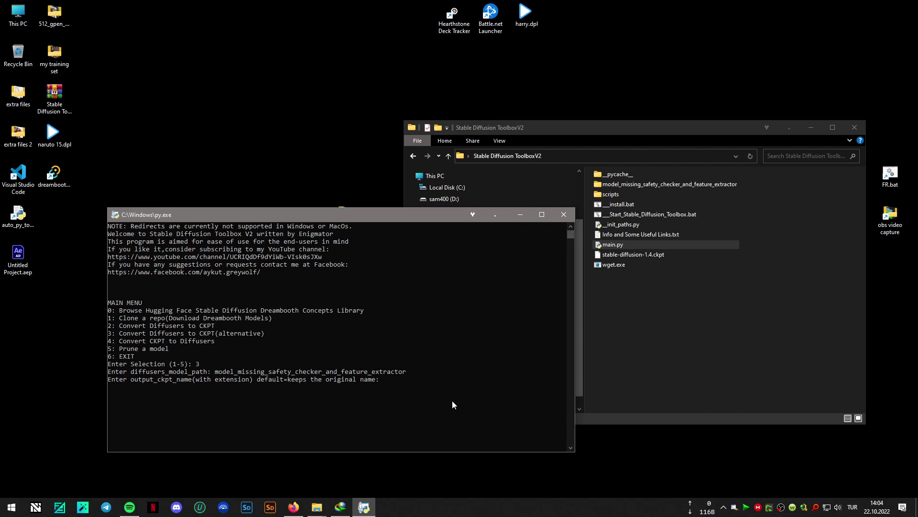
pyautogui.press('Return')
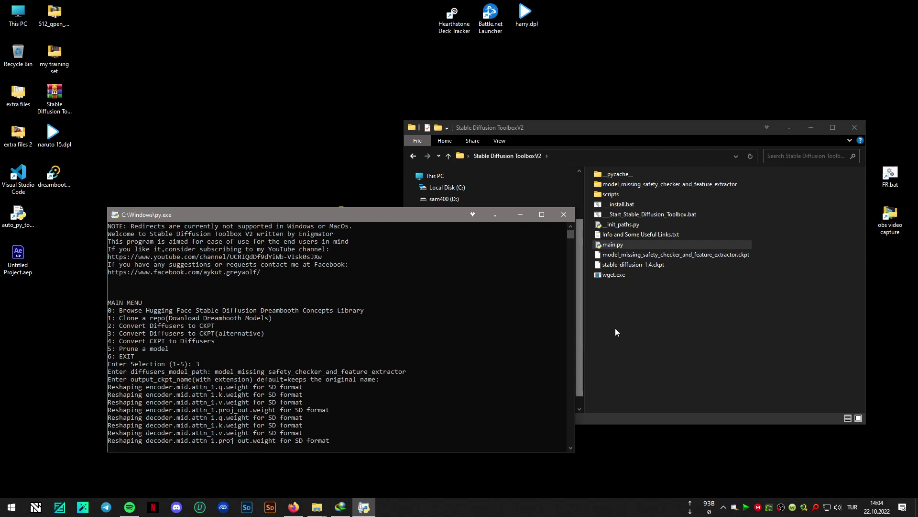
# Check the converted .ckpt file and run option 4, Convert CKPT to Diffusers, with the default input file and folder name
pyautogui.click(661, 258)
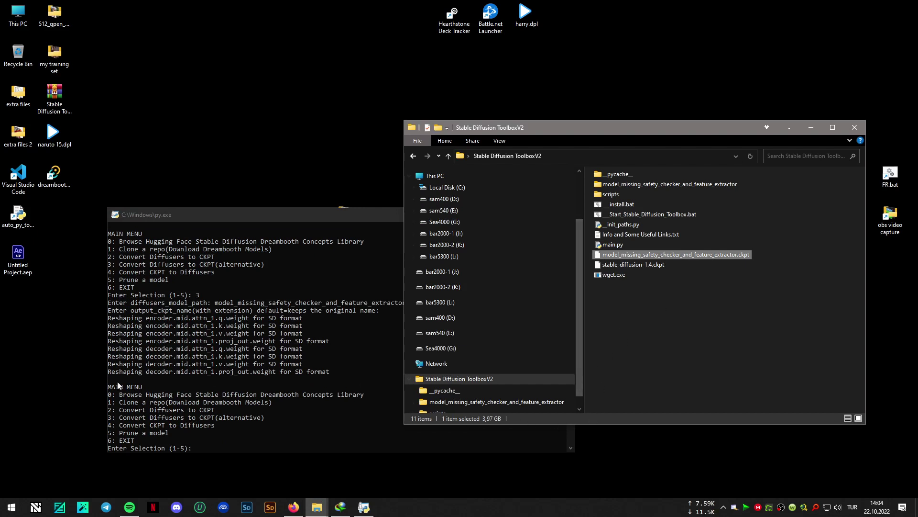
pyautogui.click(304, 215)
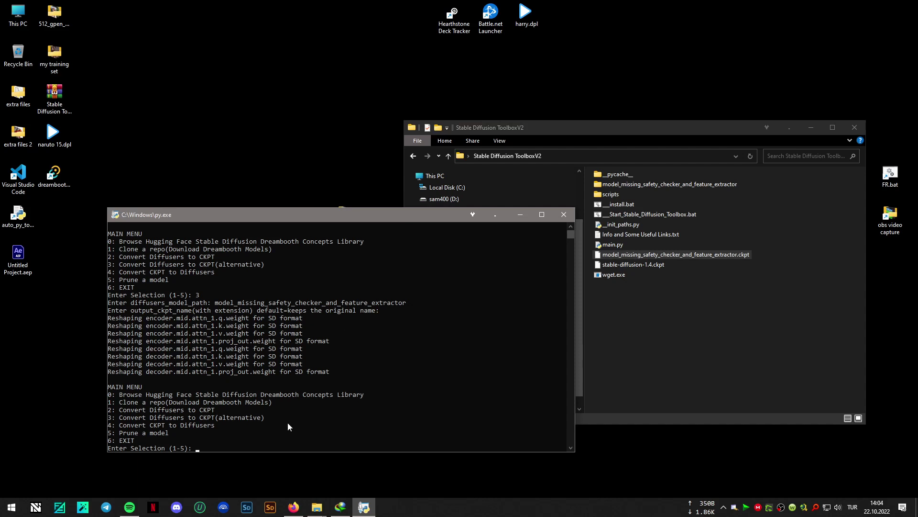
pyautogui.write('4')
pyautogui.press('Return')
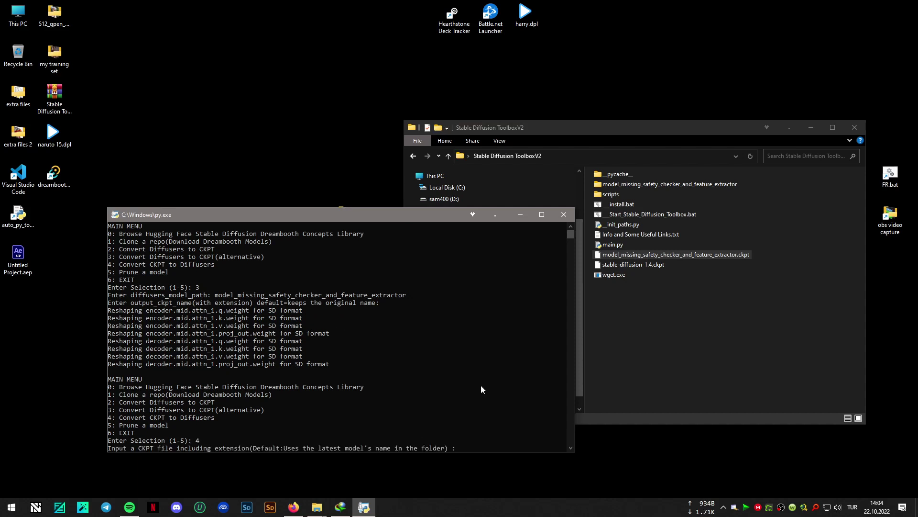
pyautogui.press('Return')
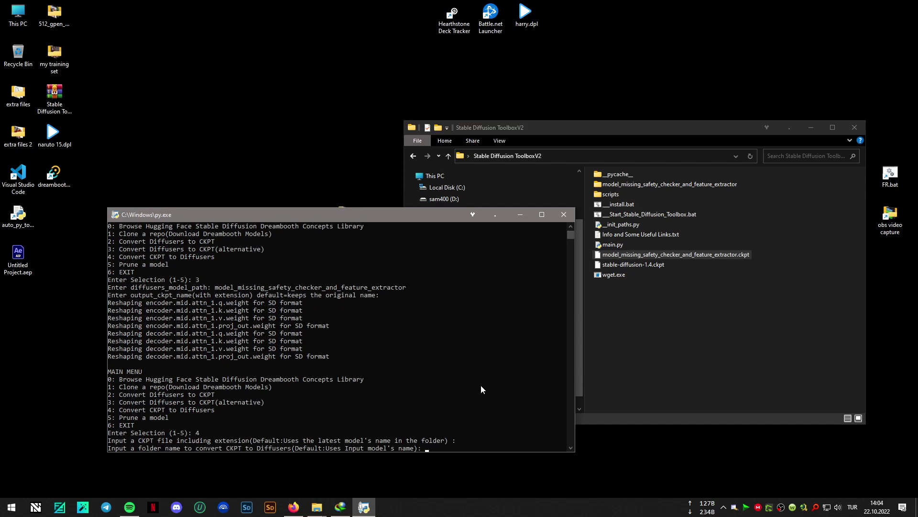
pyautogui.press('Return')
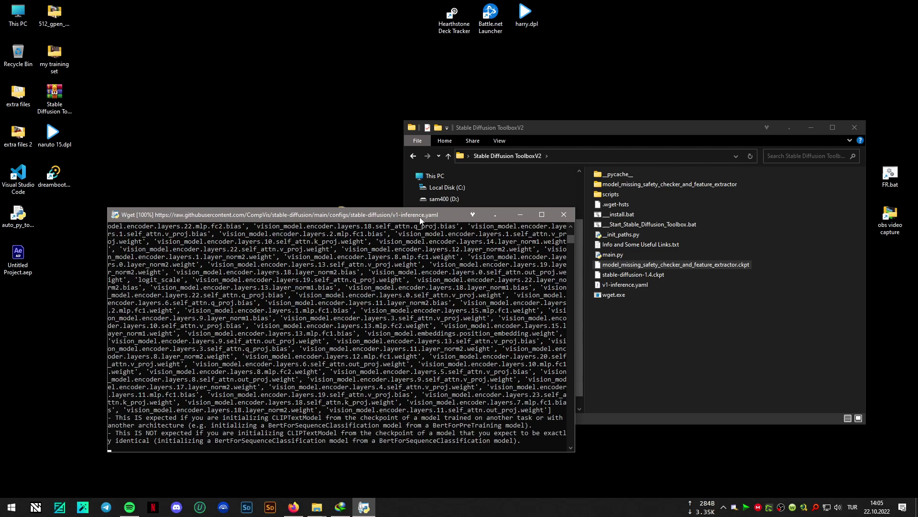
pyautogui.moveTo(420, 217); pyautogui.dragTo(409, 198)
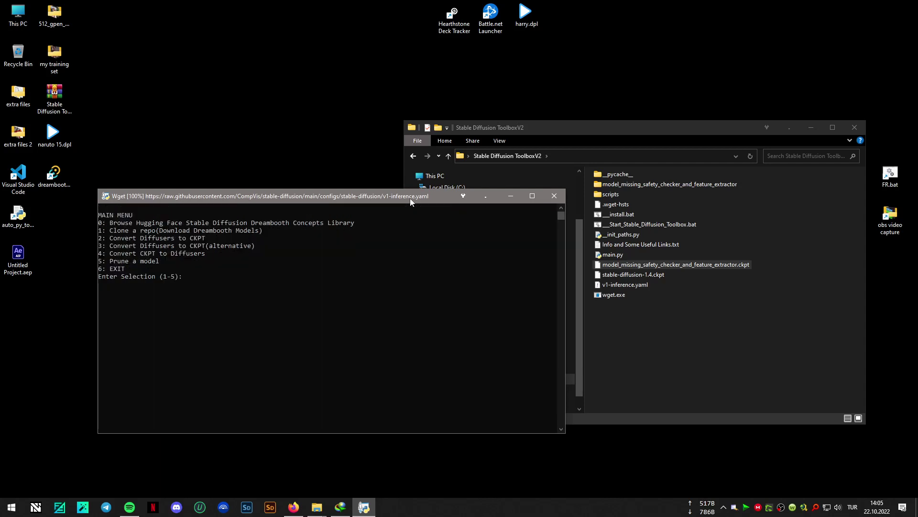
# Prune the latest checkpoint in the toolbox folder with option 5, accepting the default CKPT name
pyautogui.click(688, 342)
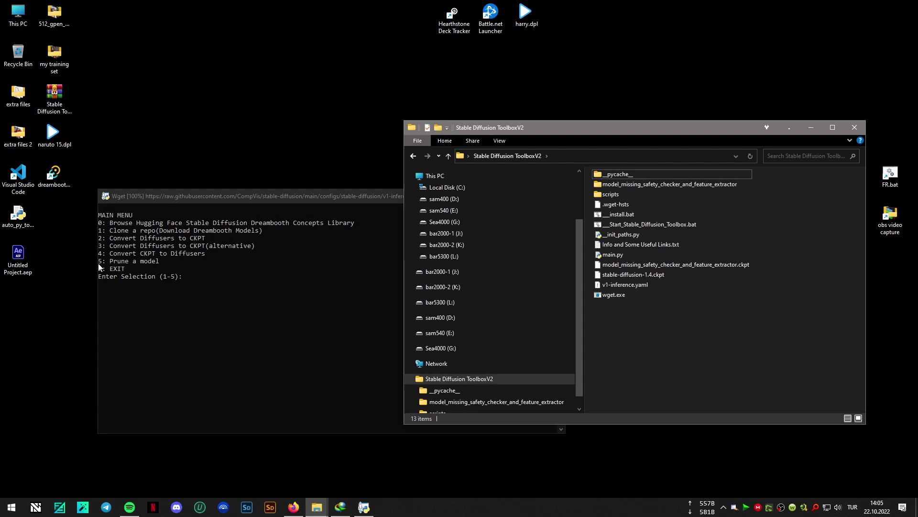
pyautogui.click(281, 198)
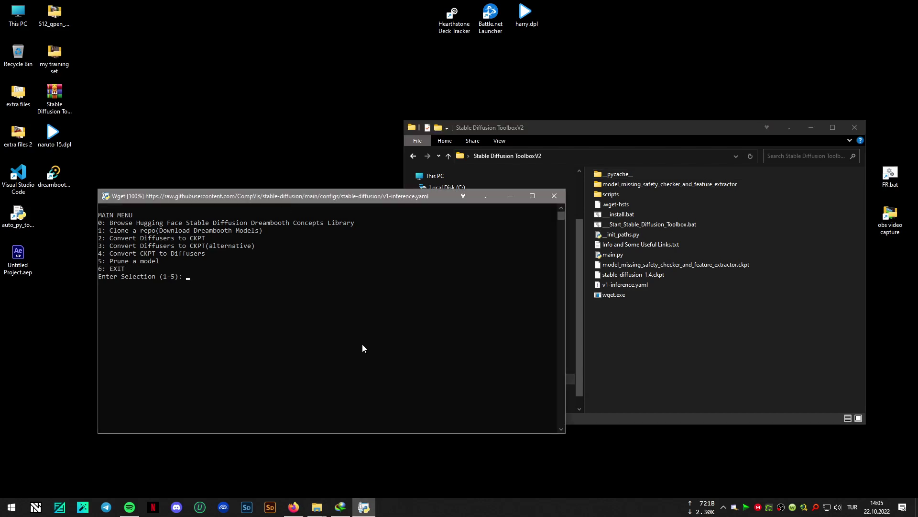
pyautogui.write('5')
pyautogui.press('Return')
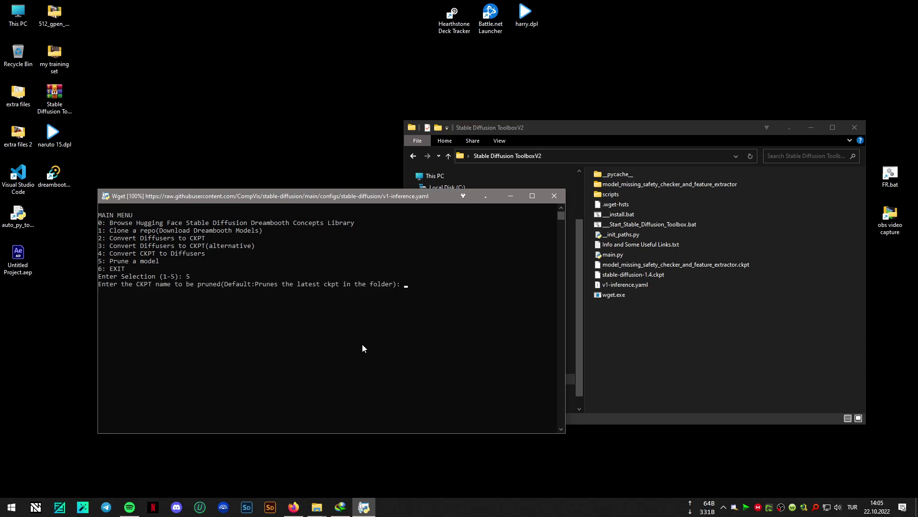
pyautogui.press('Return')
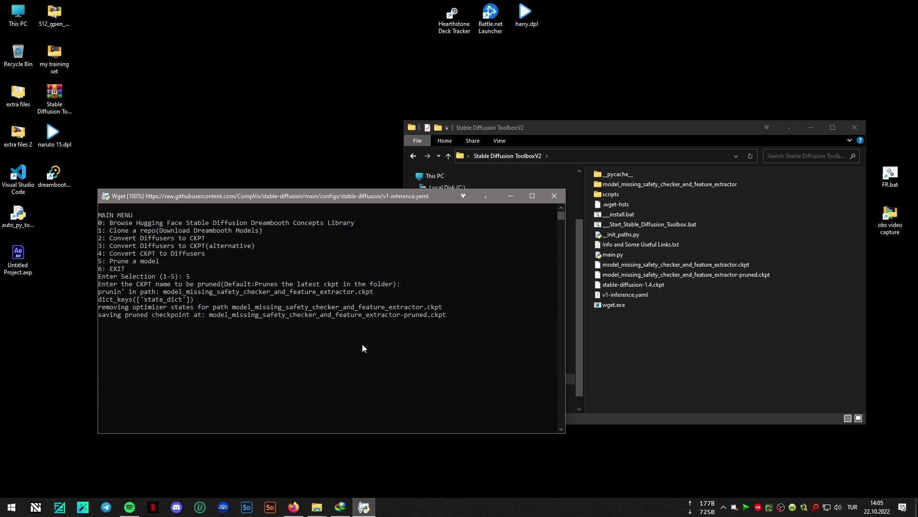
# Check the size of model_missing_safety_checker_and_feature_extractor-pruned.ckpt and bring the toolbox console back in front of the folder
pyautogui.click(738, 354)
pyautogui.click(737, 278)
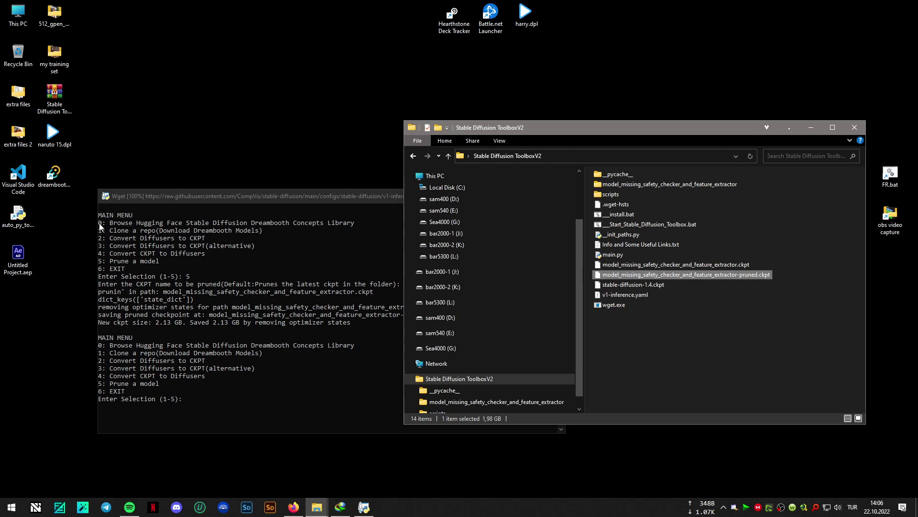
pyautogui.click(60, 190)
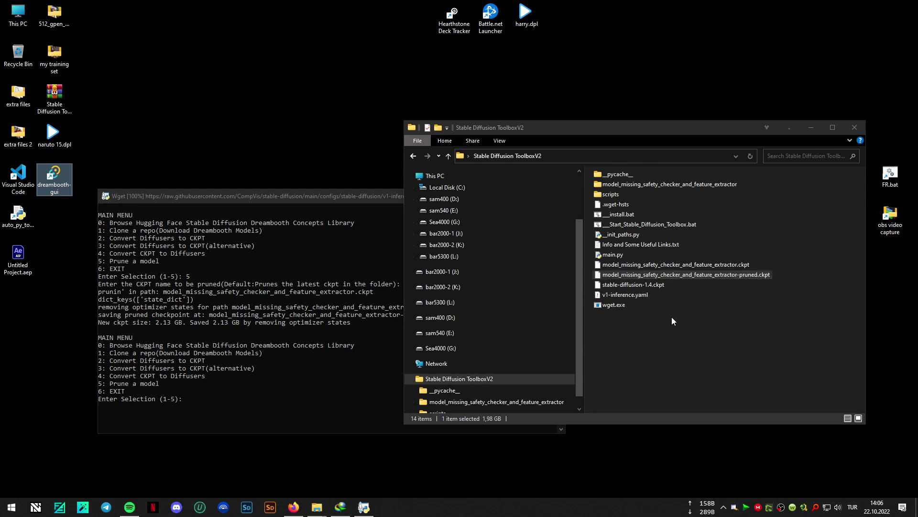
pyautogui.moveTo(386, 195)
pyautogui.mouseDown()
pyautogui.moveTo(360, 190)
pyautogui.moveTo(393, 208)
pyautogui.moveTo(383, 213)
pyautogui.mouseUp()
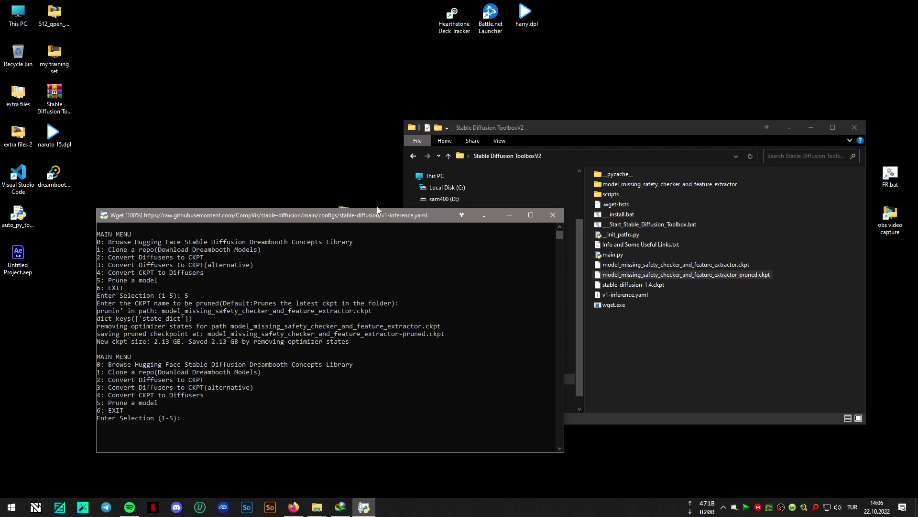
pyautogui.moveTo(404, 220); pyautogui.dragTo(424, 219)
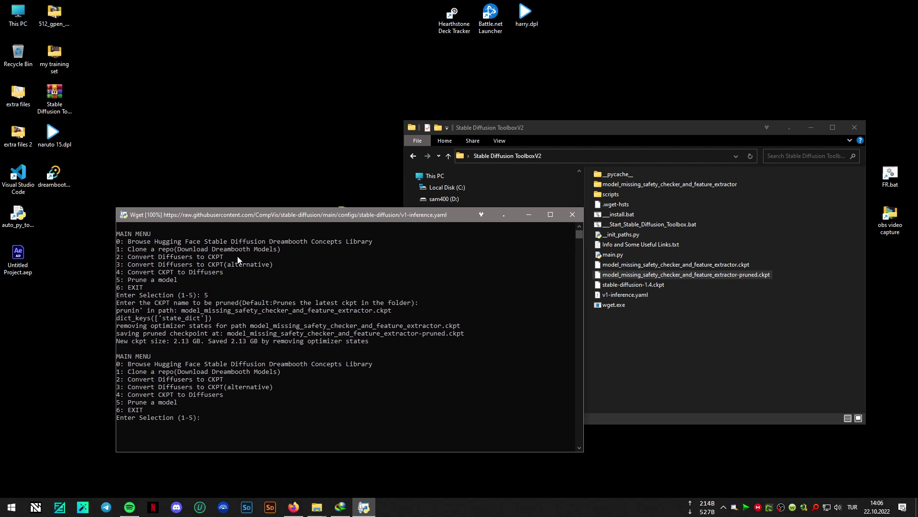